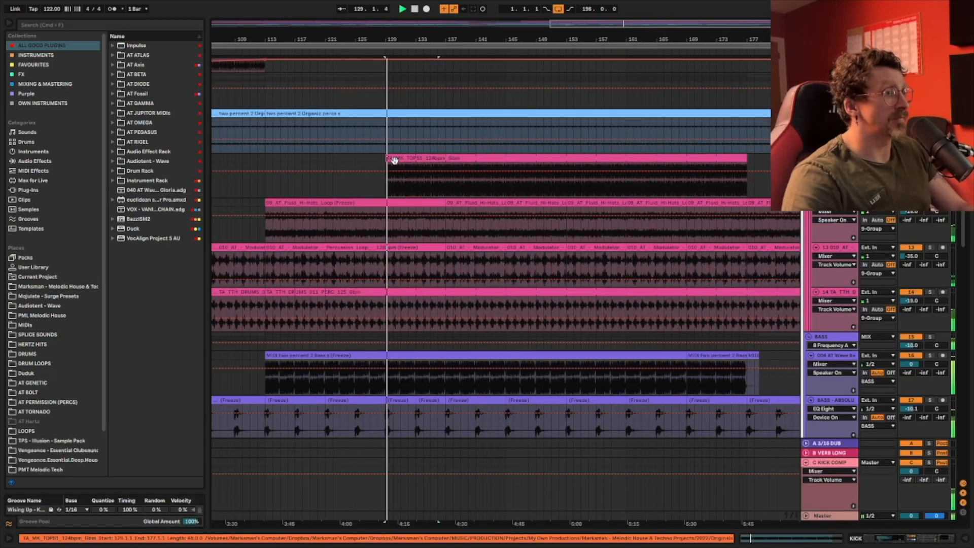
# Step: Look over the arrangement's drum, groove, bass and lead tracks around bars 113 to 177
pyautogui.scroll(-5, 445, 174)
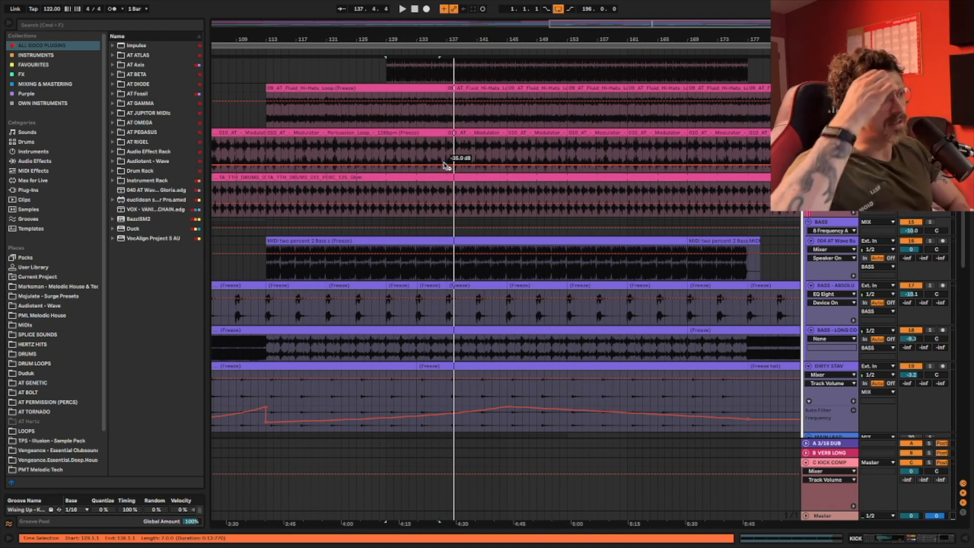
pyautogui.scroll(-10, 446, 177)
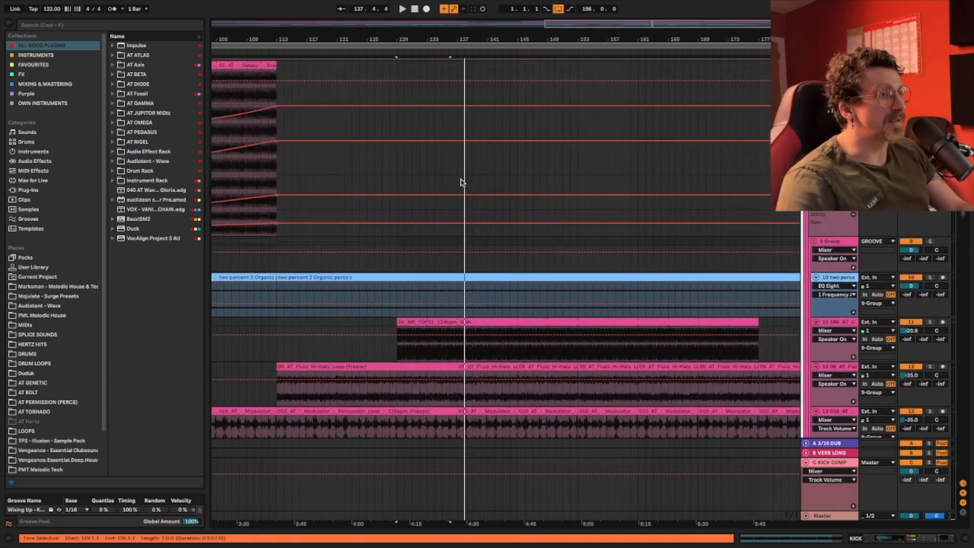
pyautogui.scroll(-10, 461, 183)
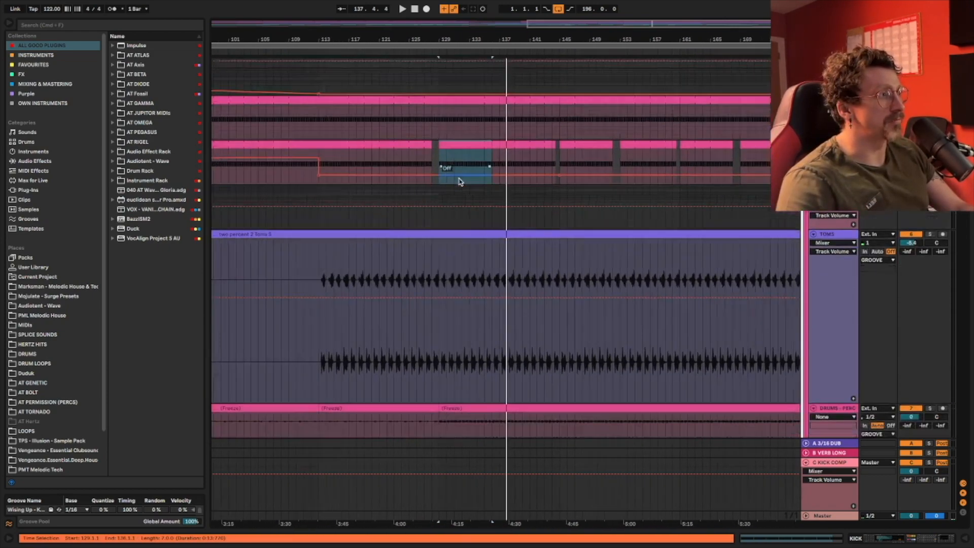
pyautogui.scroll(-10, 459, 182)
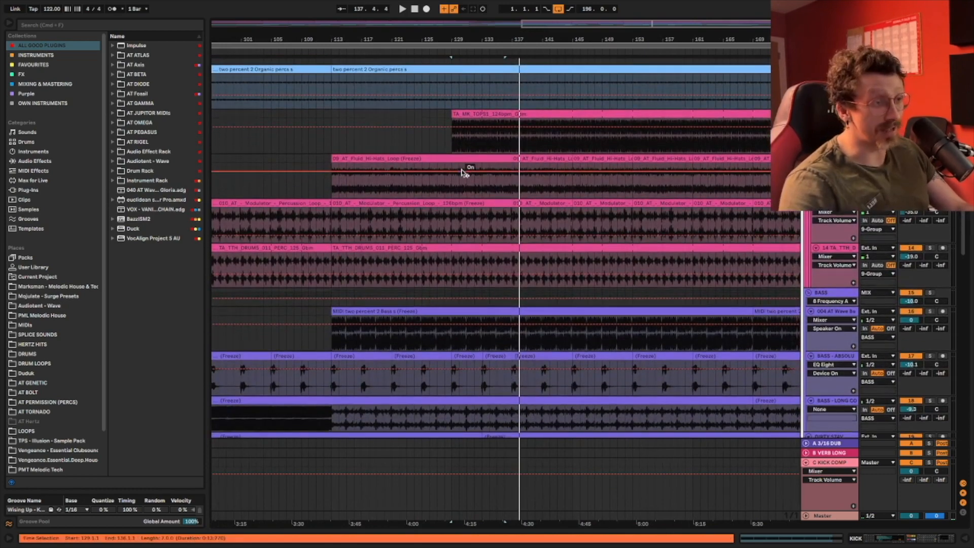
pyautogui.scroll(-8, 625, 196)
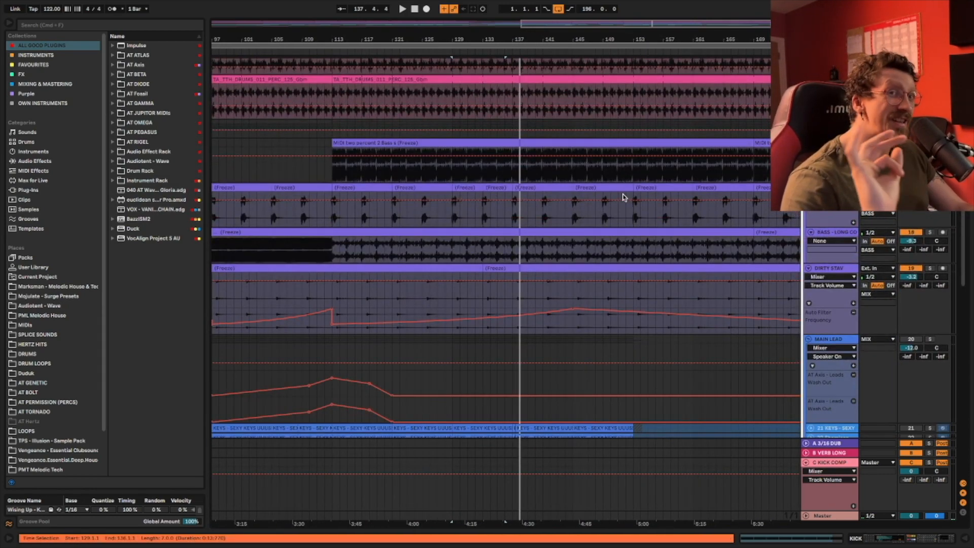
pyautogui.moveTo(594, 39); pyautogui.dragTo(594, 28)
pyautogui.scroll(-20, 580, 183)
pyautogui.scroll(20, 586, 181)
pyautogui.hscroll(5, 618, 191)
pyautogui.scroll(-6, 505, 289)
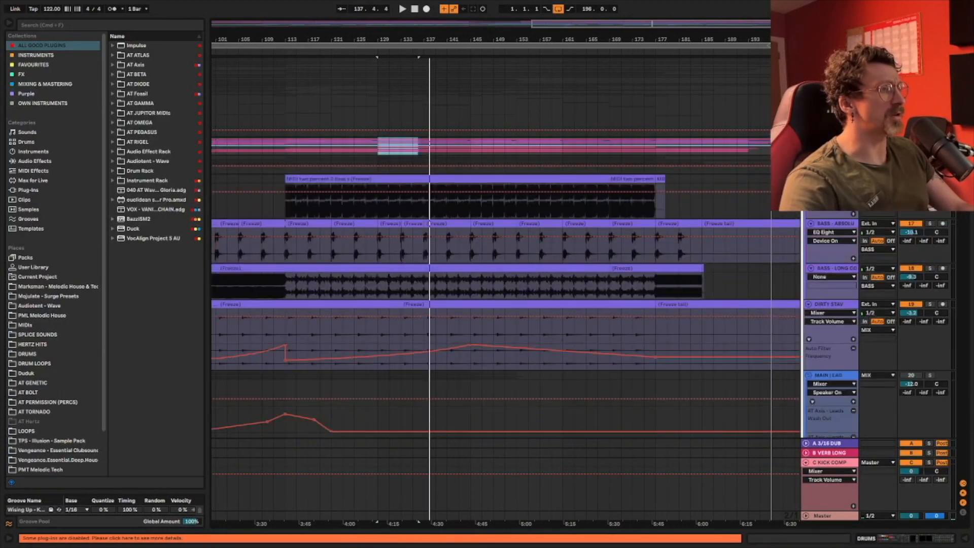
# Step: Solo the TOMS track and play the 16-bar loop starting at bar 129
pyautogui.click(809, 141)
pyautogui.scroll(-3, 545, 130)
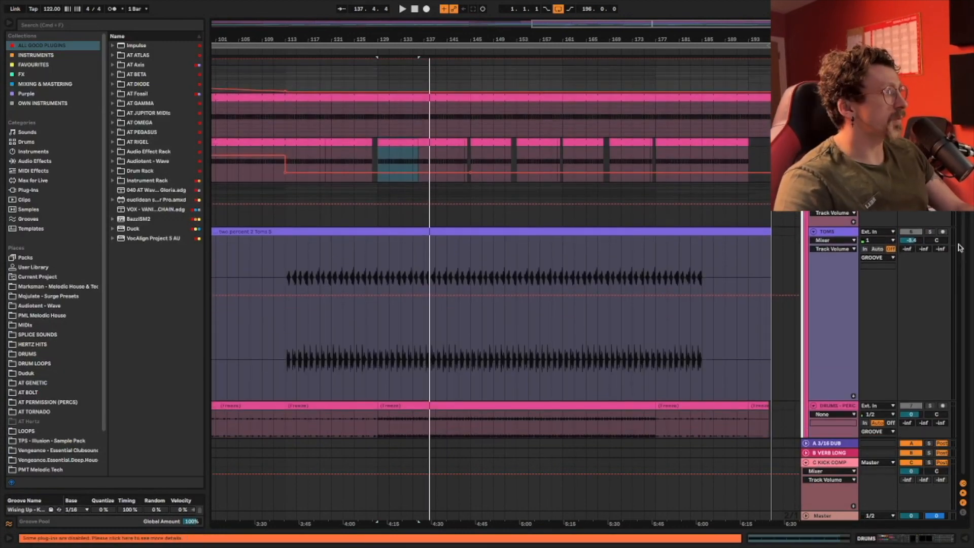
pyautogui.click(930, 232)
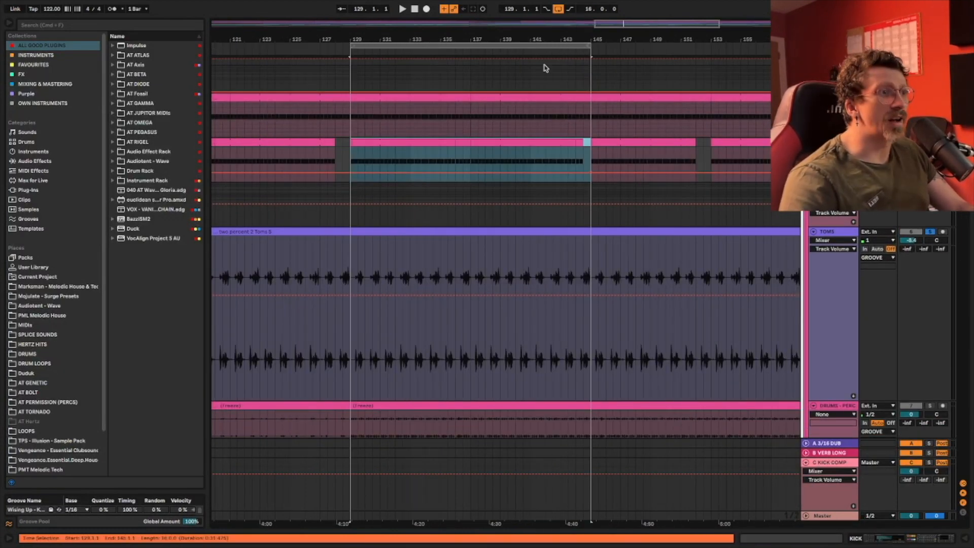
pyautogui.hscroll(2, 577, 124)
pyautogui.press('space')
# Step: Add the DRUMS - PERC track to the soloed tracks while the loop plays
pyautogui.scroll(-3, 608, 164)
pyautogui.scroll(-2, 748, 258)
pyautogui.scroll(2, 798, 269)
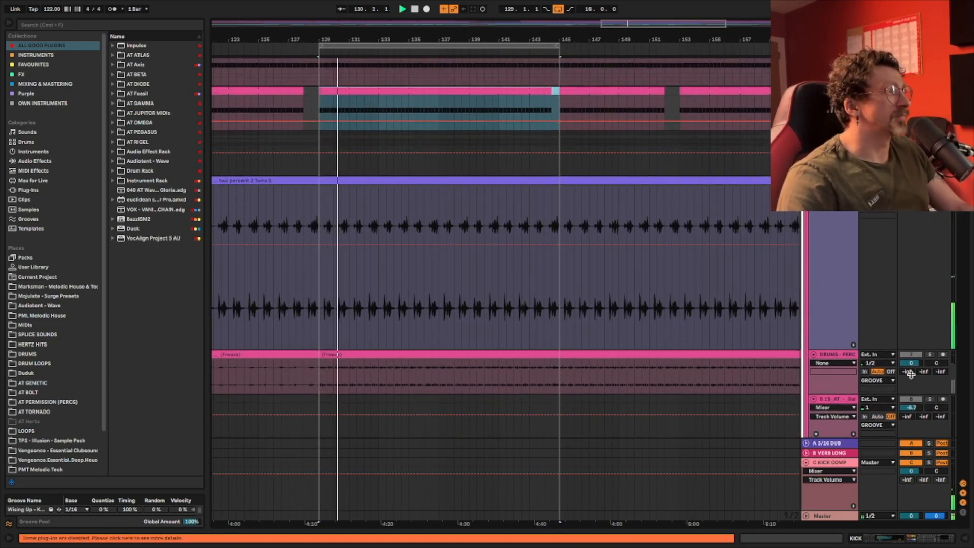
pyautogui.click(930, 354)
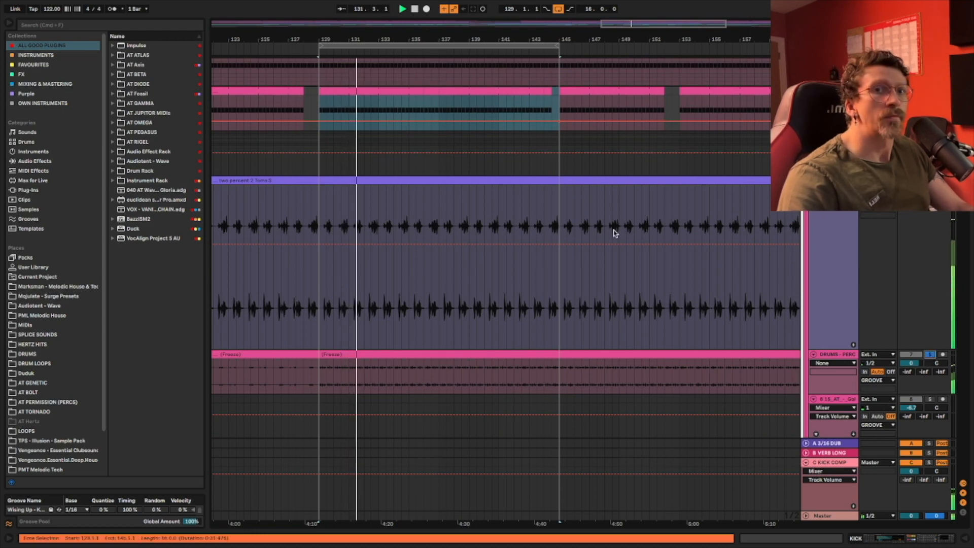
# Step: Also solo the blue organic percussion track, number 10, in the 9-Group
pyautogui.scroll(-10, 611, 232)
pyautogui.scroll(-1, 609, 235)
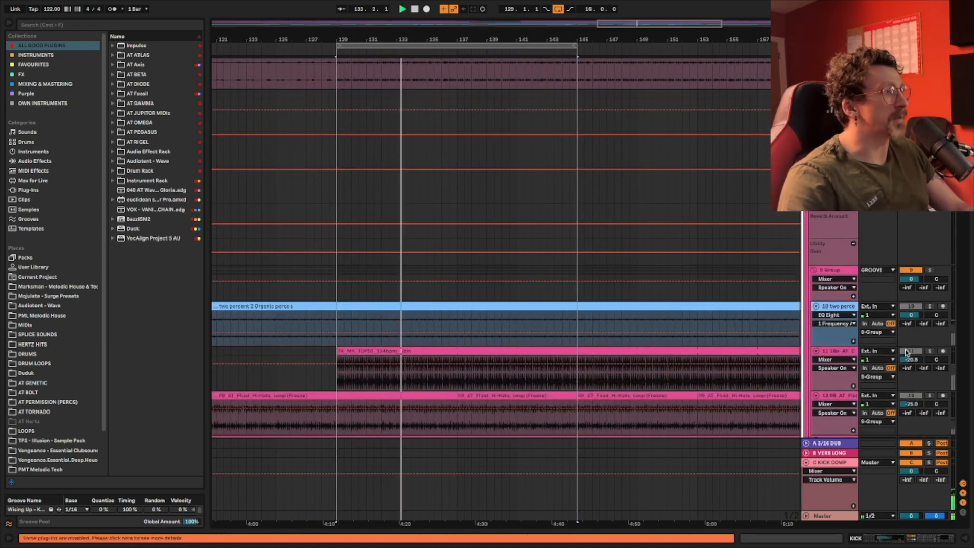
pyautogui.click(930, 306)
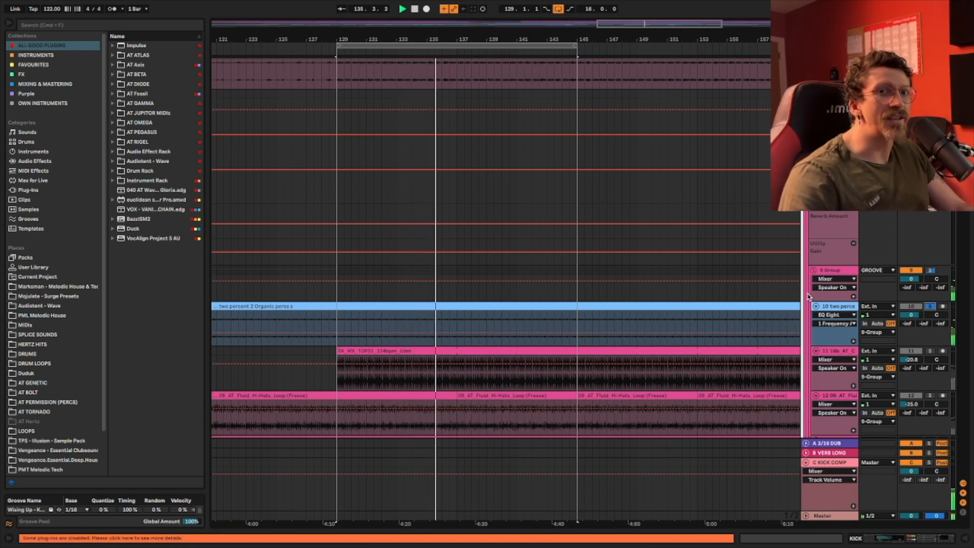
# Step: Add the tops, hi-hats and percussion loop tracks of the 9-Group to the solo and replay the loop
pyautogui.scroll(-3, 711, 271)
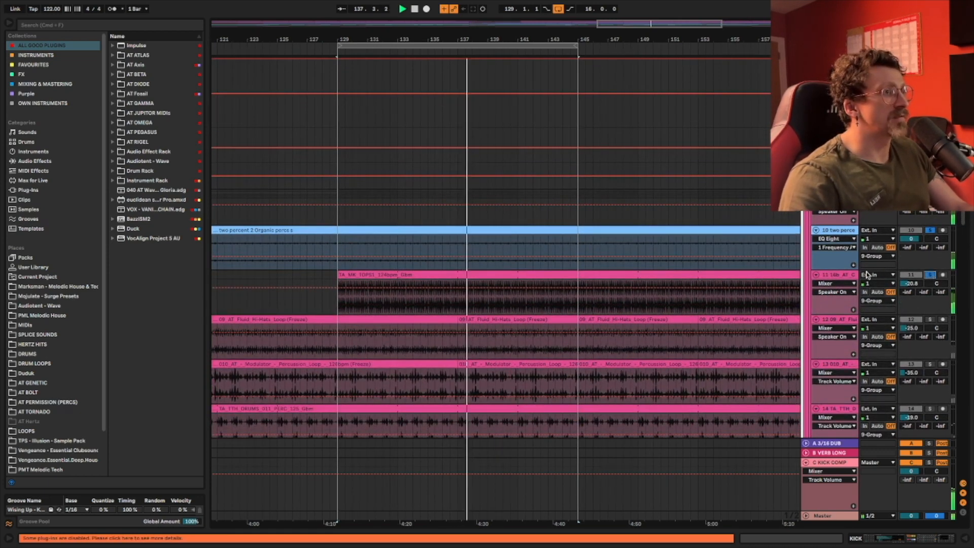
pyautogui.scroll(-2, 933, 279)
pyautogui.click(930, 278)
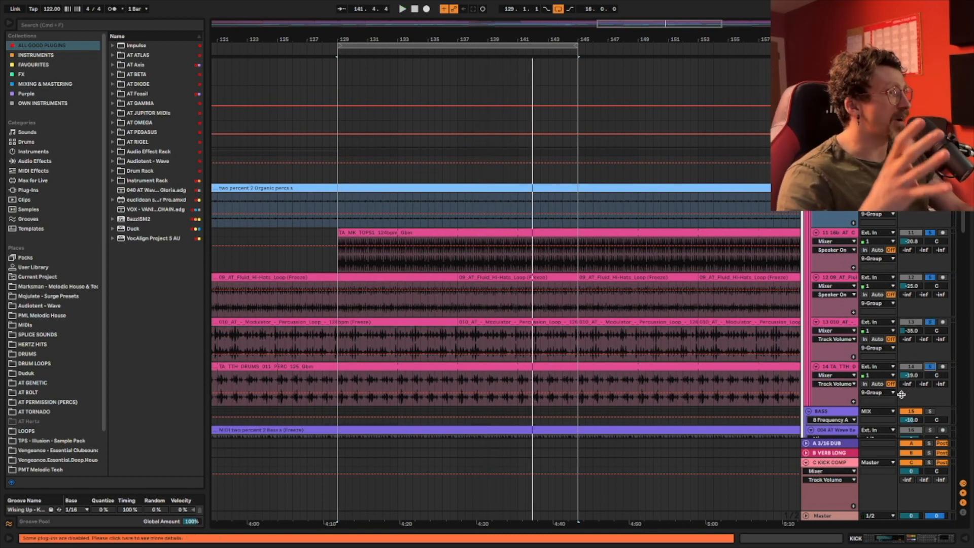
pyautogui.press('space')
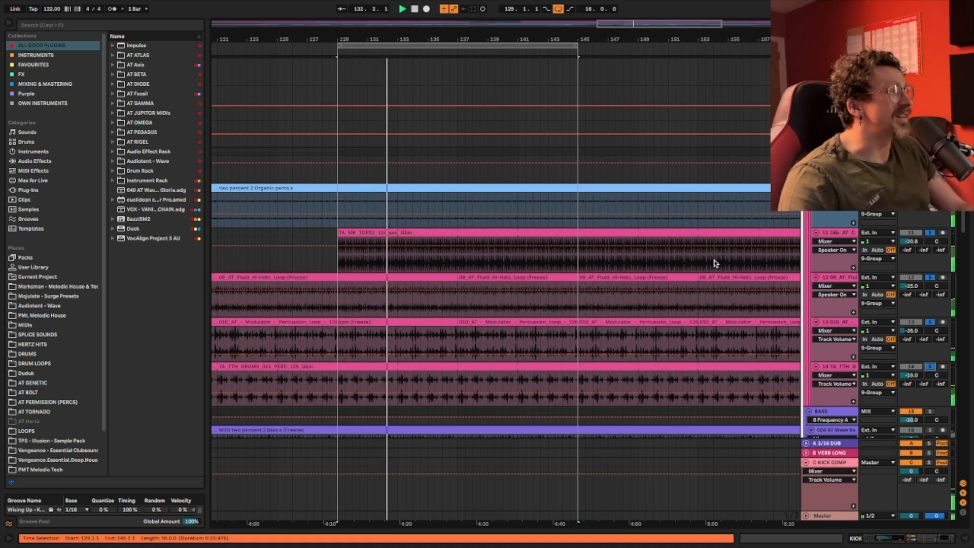
# Step: Solo the BASS - ABSOLU track in the BASS group and play the loop from bar 129
pyautogui.scroll(-5, 741, 252)
pyautogui.scroll(-5, 745, 252)
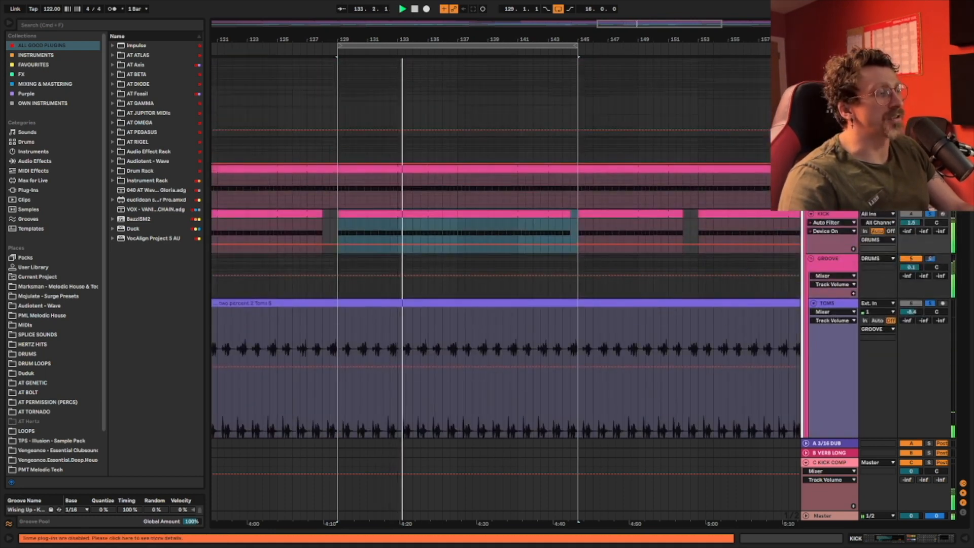
pyautogui.scroll(-5, 744, 252)
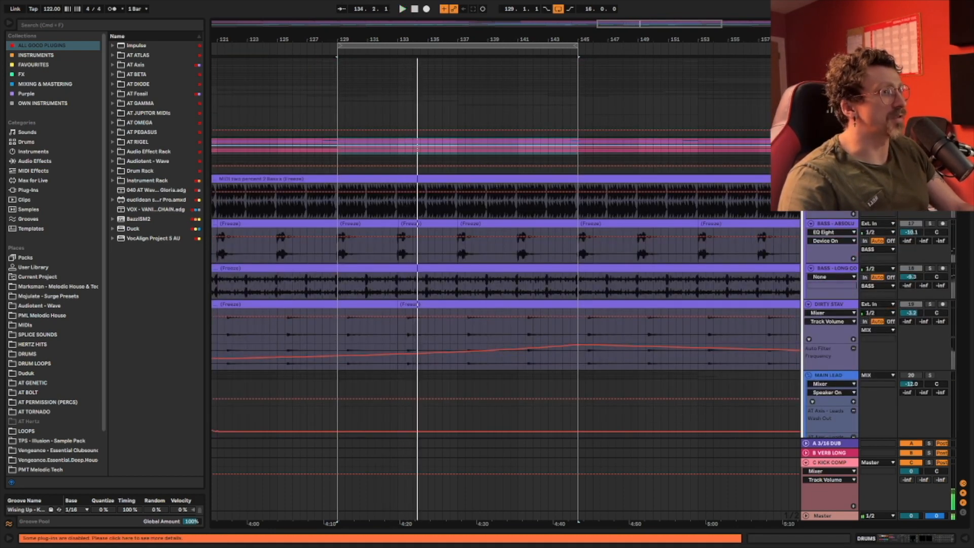
pyautogui.scroll(-5, 711, 179)
pyautogui.scroll(4, 710, 179)
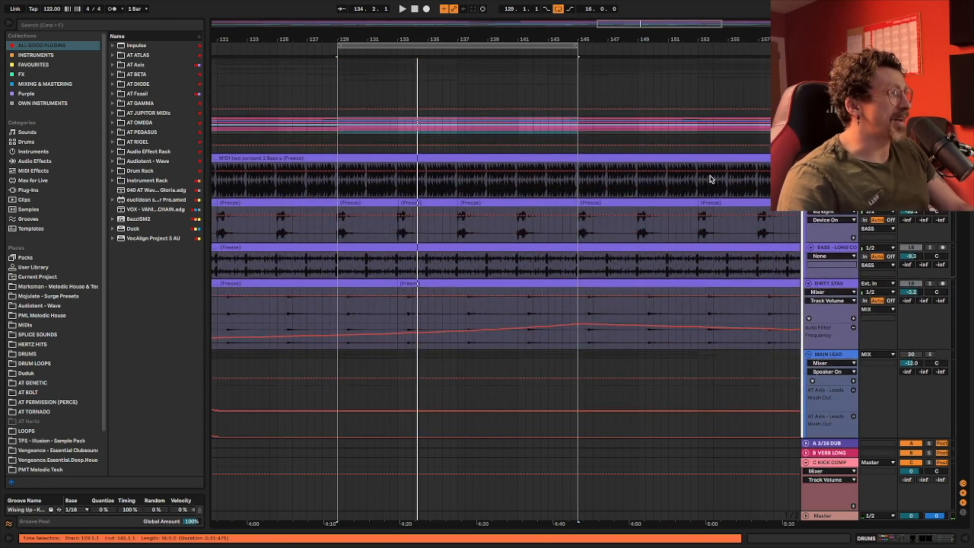
pyautogui.scroll(2, 711, 179)
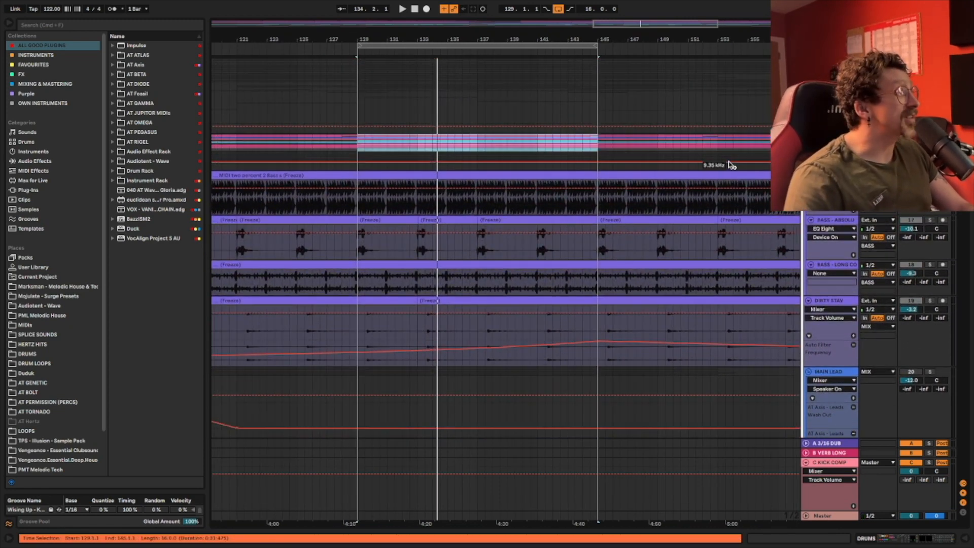
pyautogui.hscroll(-2, 732, 165)
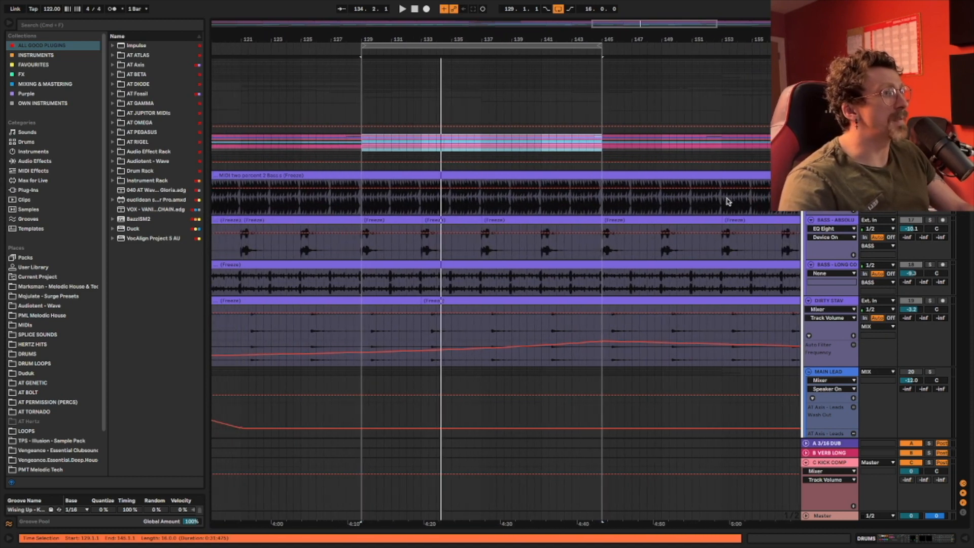
pyautogui.click(930, 220)
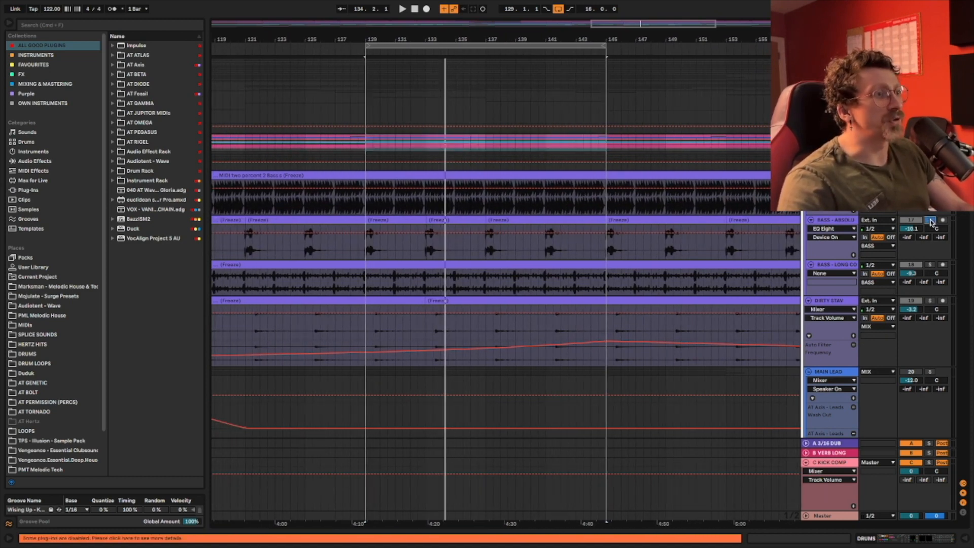
pyautogui.click(482, 160)
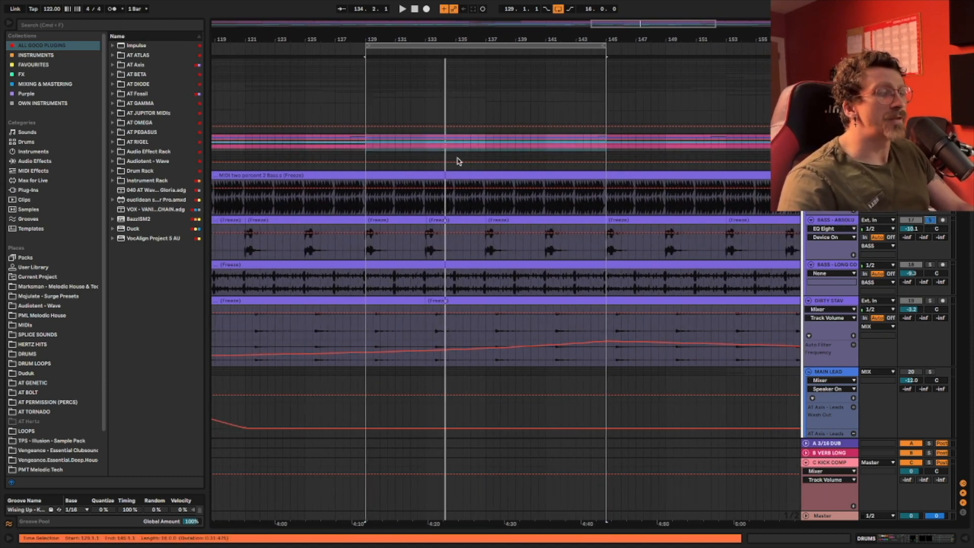
pyautogui.press('space')
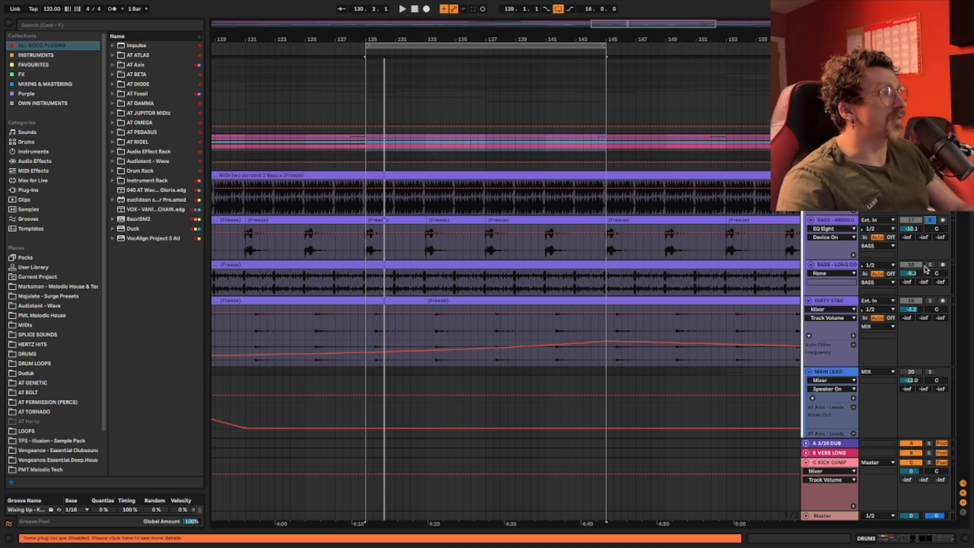
# Step: Add the BASS - LONG CO track to the solo and play both bass layers together in the loop
pyautogui.keyDown('super'); pyautogui.click(929, 265); pyautogui.keyUp('super')
pyautogui.hscroll(-5, 489, 231)
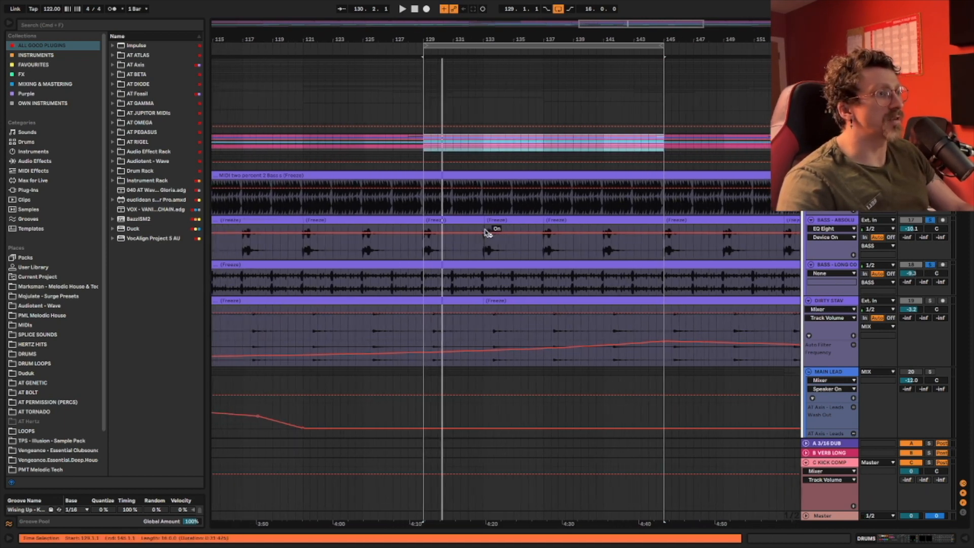
pyautogui.hscroll(2, 483, 228)
pyautogui.hscroll(2, 483, 229)
pyautogui.press('space')
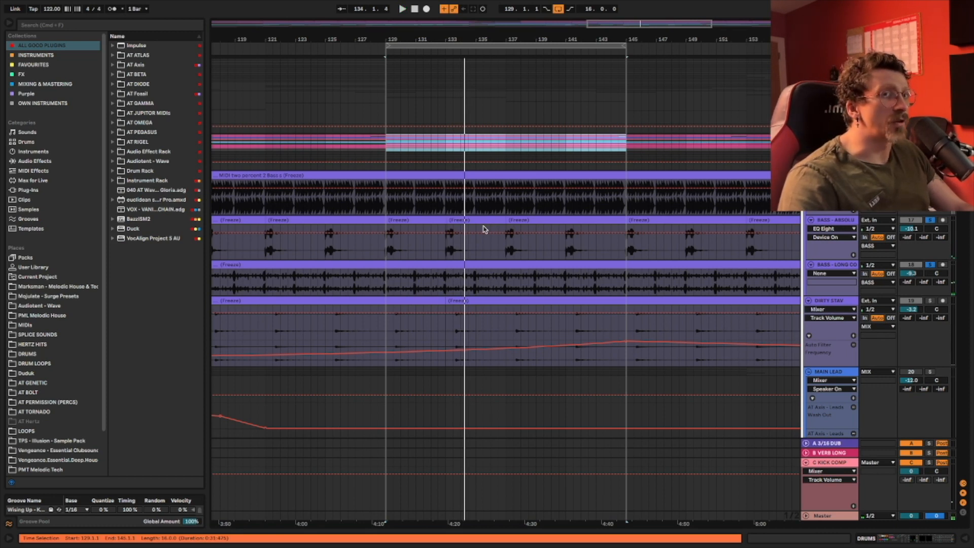
# Step: Select the collapsed drum group and replay the bar 129 loop with both bass layers soloed
pyautogui.moveTo(430, 4)
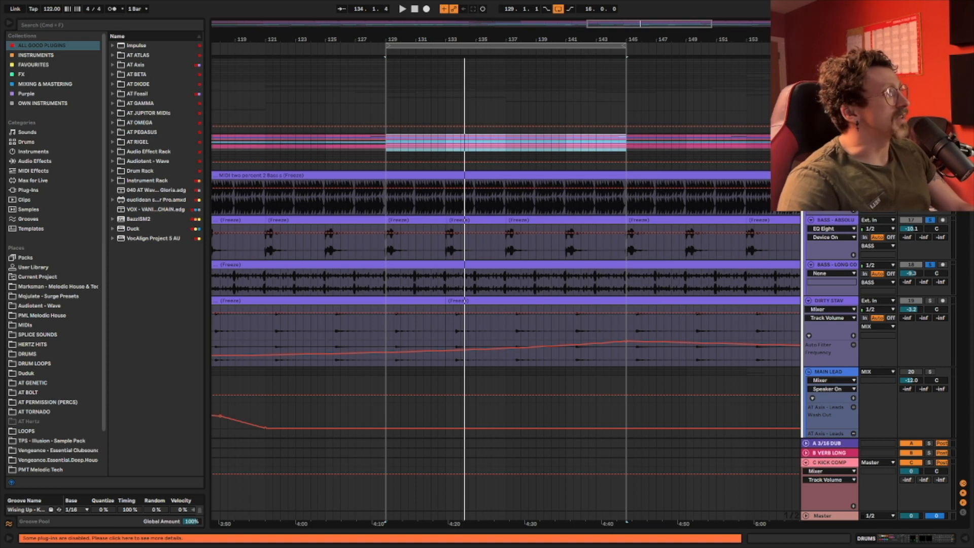
pyautogui.click(832, 139)
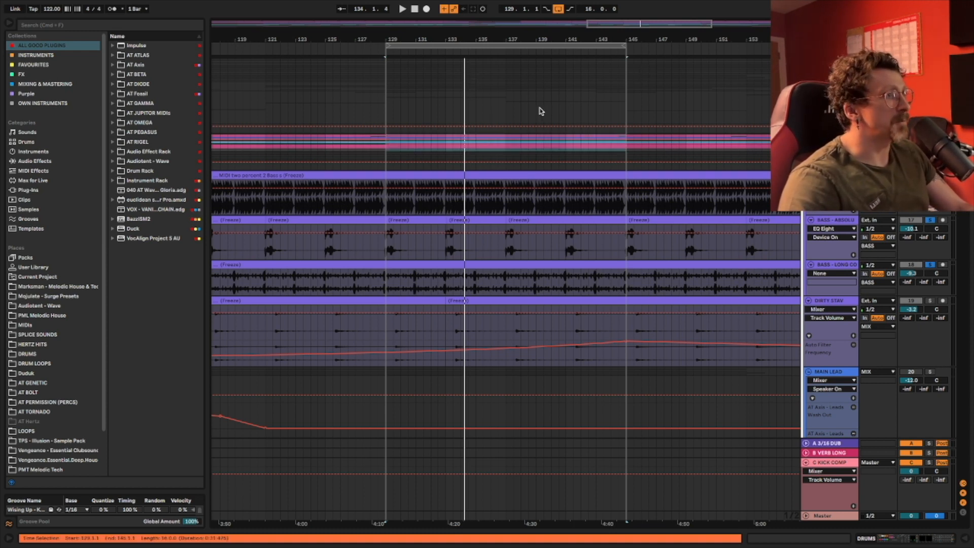
pyautogui.press('space')
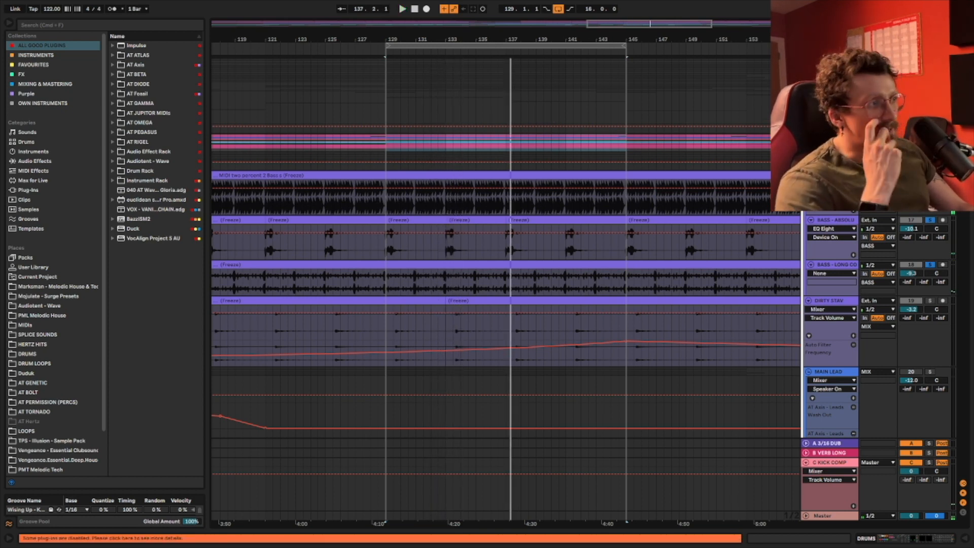
pyautogui.scroll(-5, 506, 284)
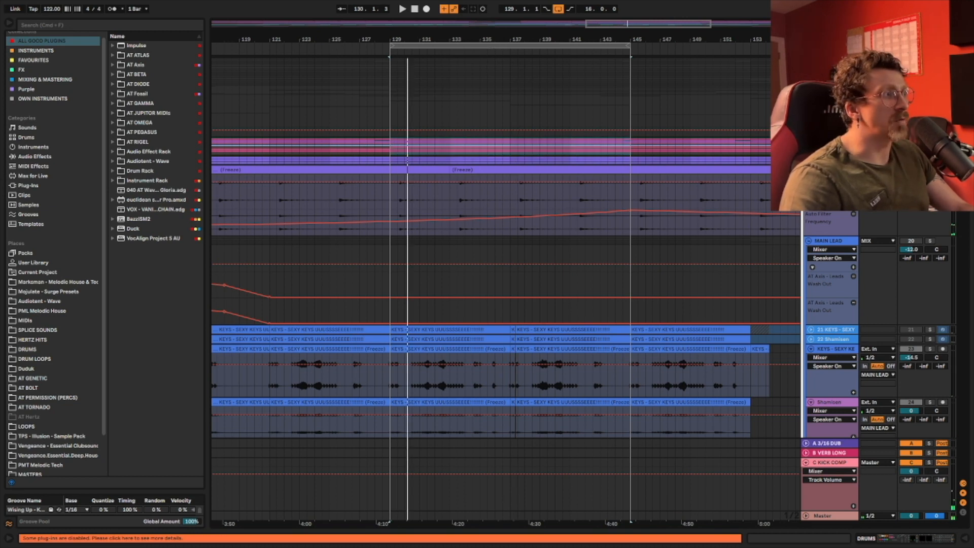
pyautogui.press('space')
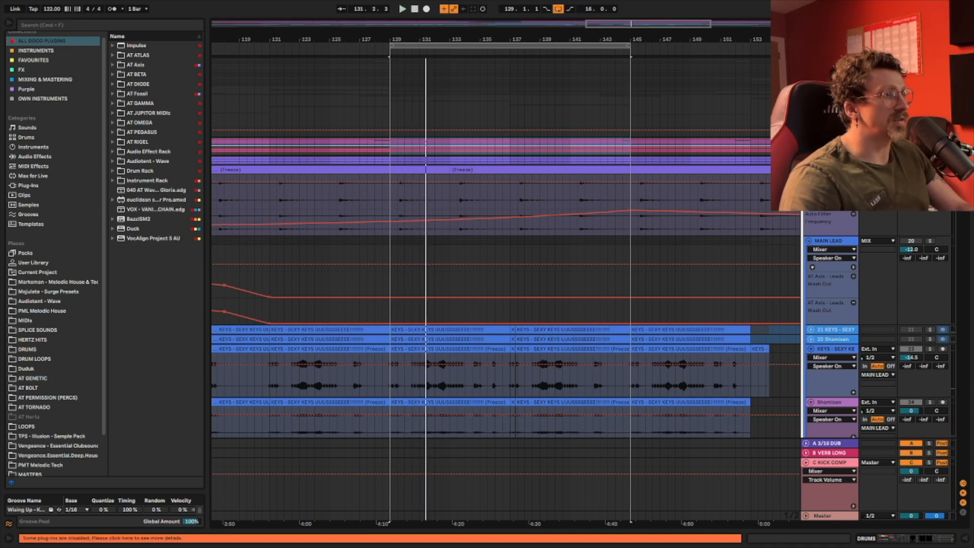
# Step: Solo the frozen KEYS - SEXY track in the MAIN LEAD group and audition it in the loop
pyautogui.scroll(-5, 672, 180)
pyautogui.scroll(-1, 506, 249)
pyautogui.scroll(2, 505, 284)
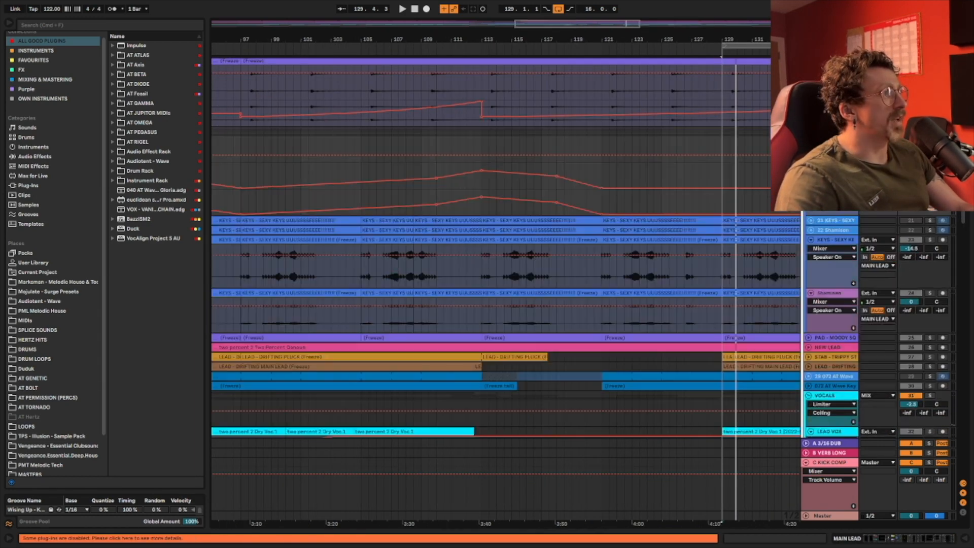
pyautogui.hscroll(5, 490, 284)
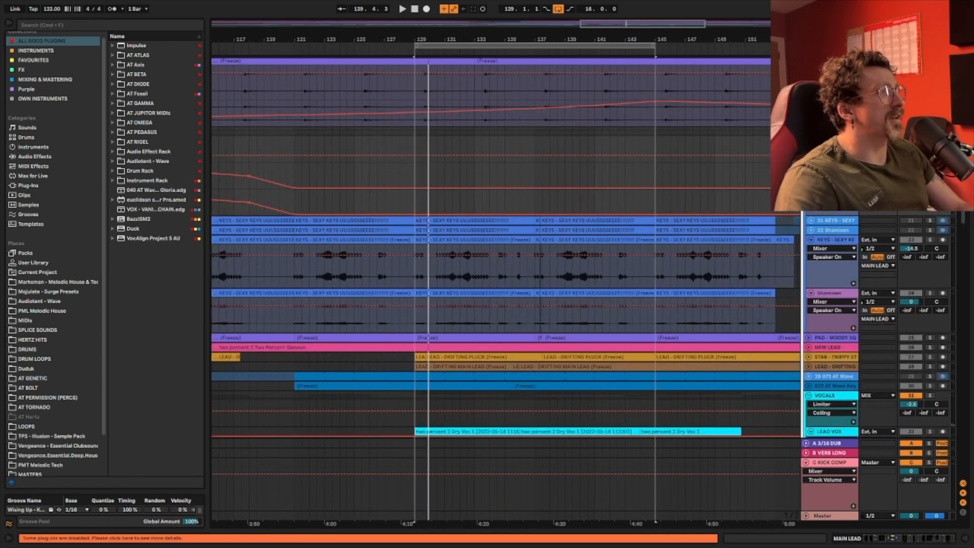
pyautogui.scroll(2, 695, 170)
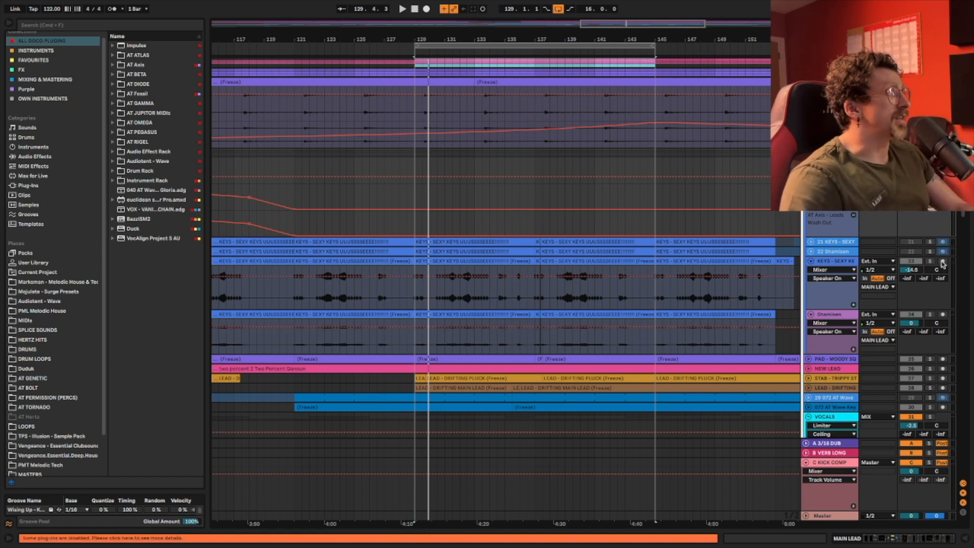
pyautogui.click(930, 262)
pyautogui.press('space')
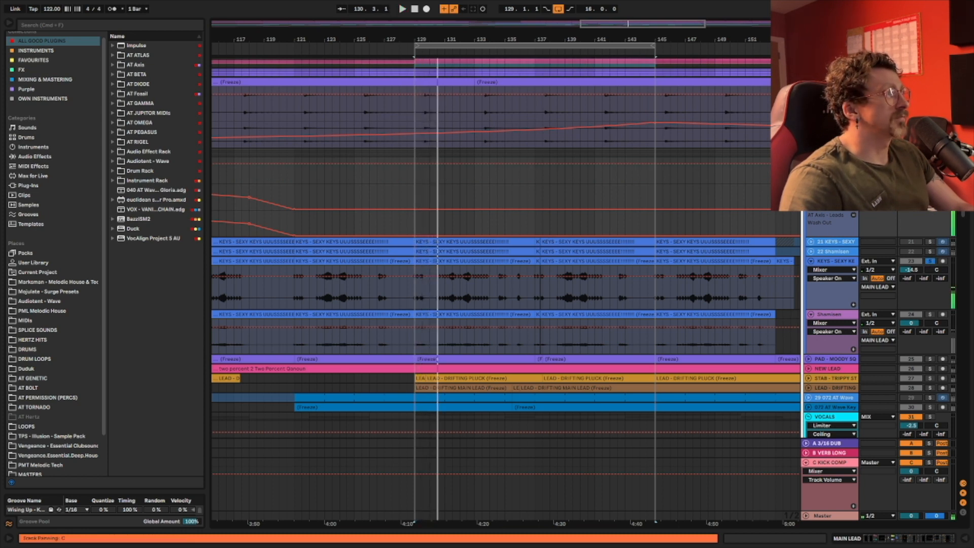
pyautogui.press('space')
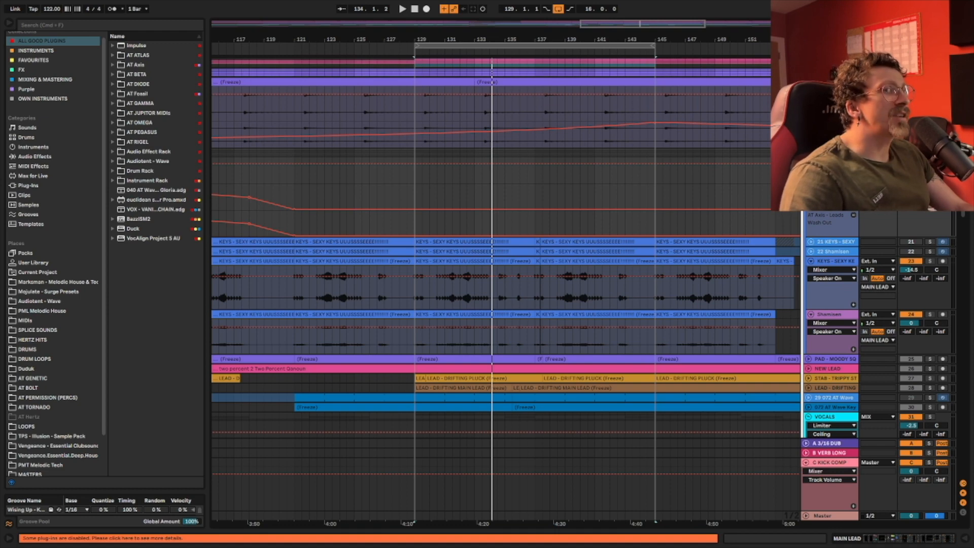
# Step: Fold the MAIN LEAD group, unfold the NEW LEAD track, and play it soloed within the bar 129 loop
pyautogui.scroll(2, 848, 223)
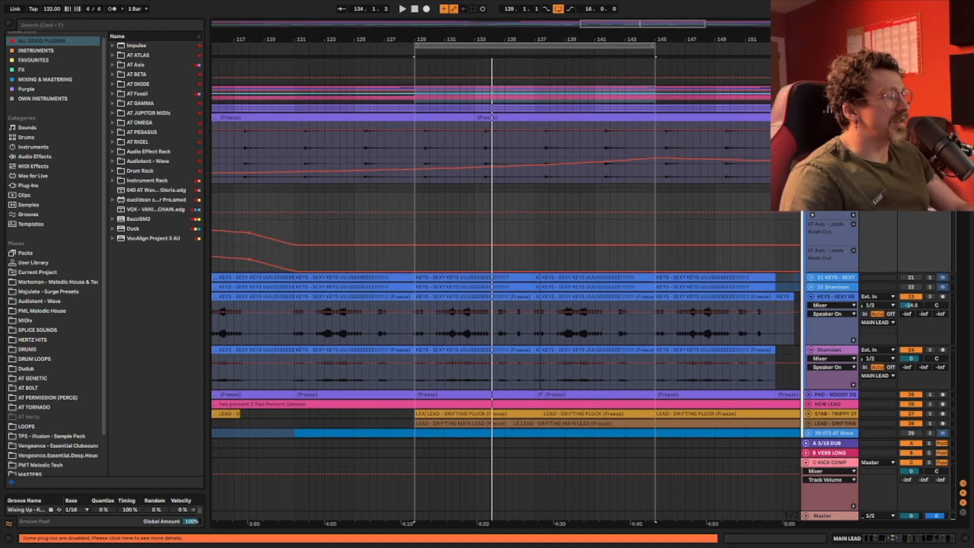
pyautogui.scroll(-10, 505, 311)
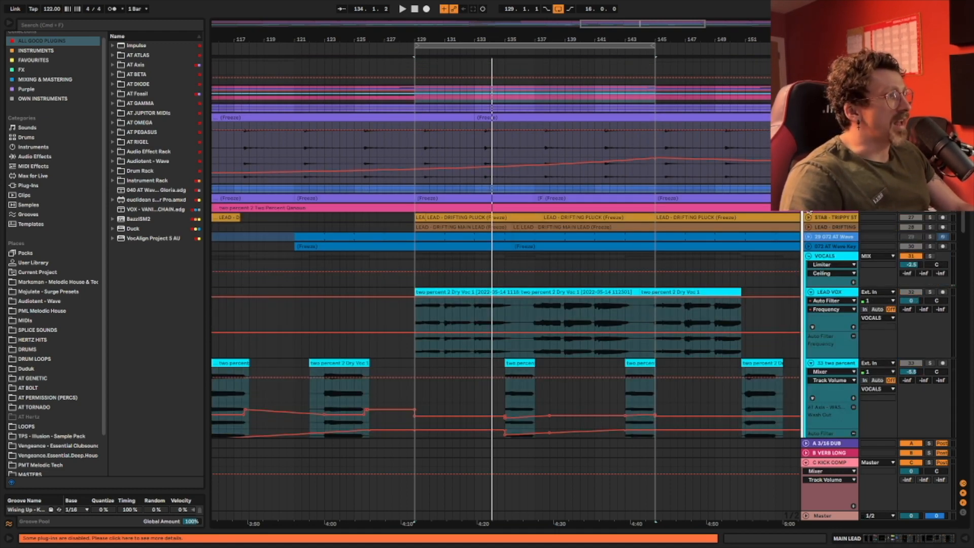
pyautogui.scroll(2, 560, 197)
pyautogui.hscroll(-6, 561, 197)
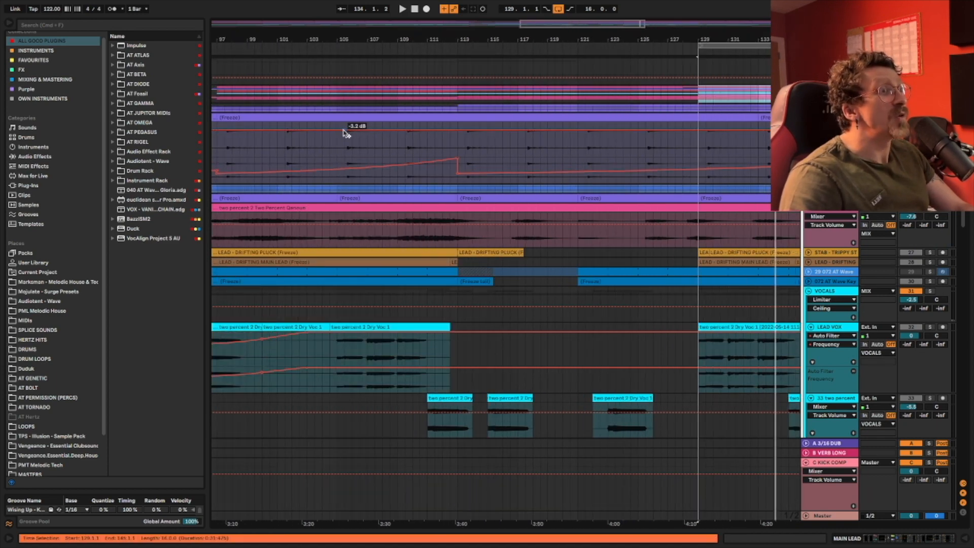
pyautogui.hscroll(8, 350, 134)
pyautogui.scroll(-1, 350, 133)
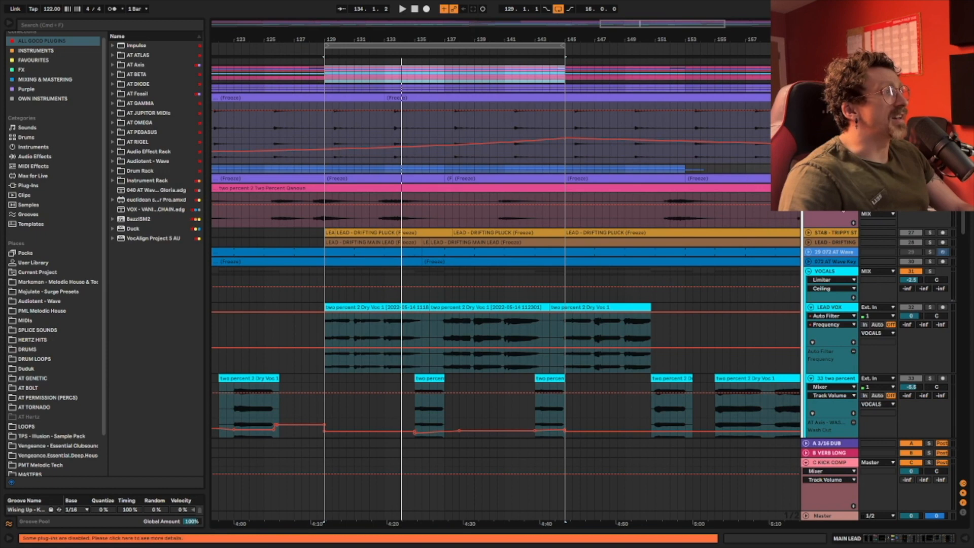
pyautogui.scroll(4, 505, 251)
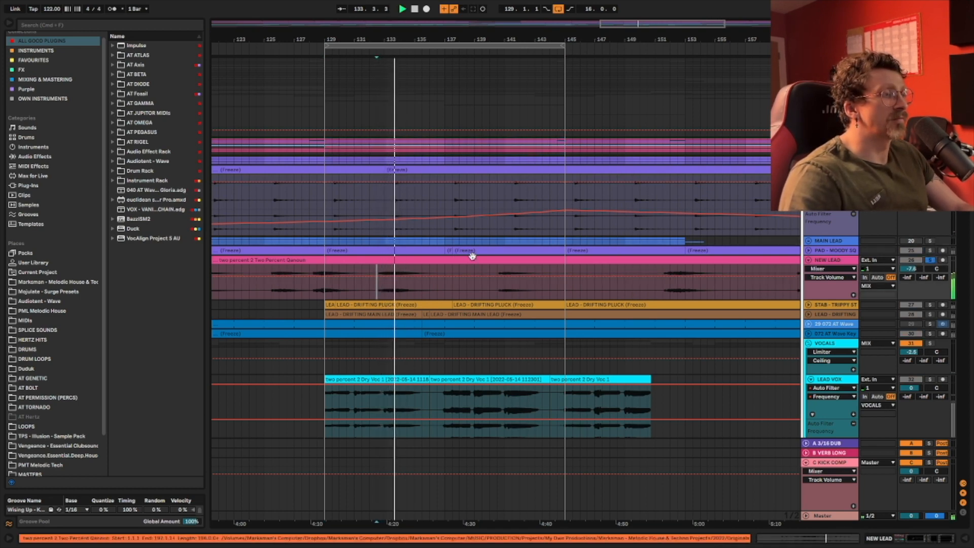
# Step: Play the soloed NEW LEAD track from bar 88 with its device chain shown
pyautogui.hscroll(-10, 495, 276)
pyautogui.hscroll(-3, 495, 278)
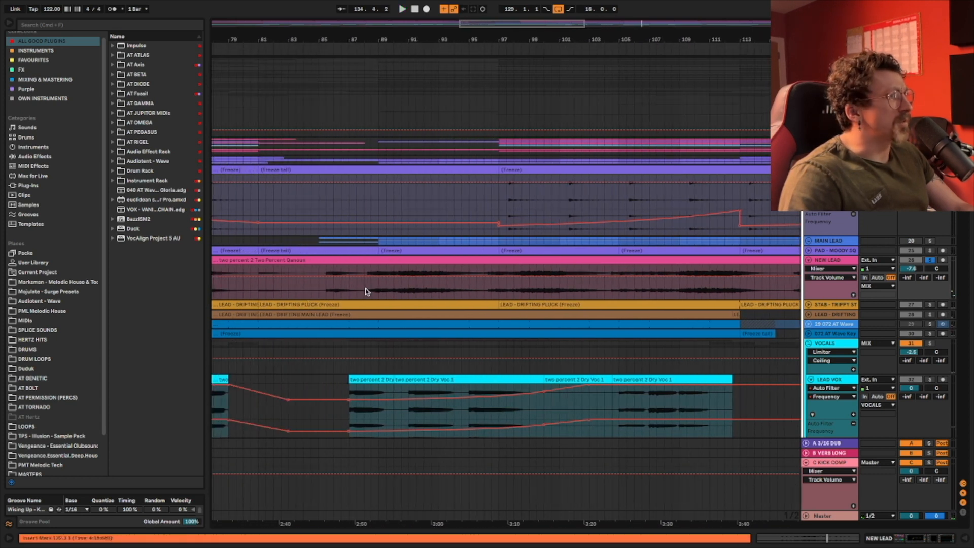
pyautogui.press('space')
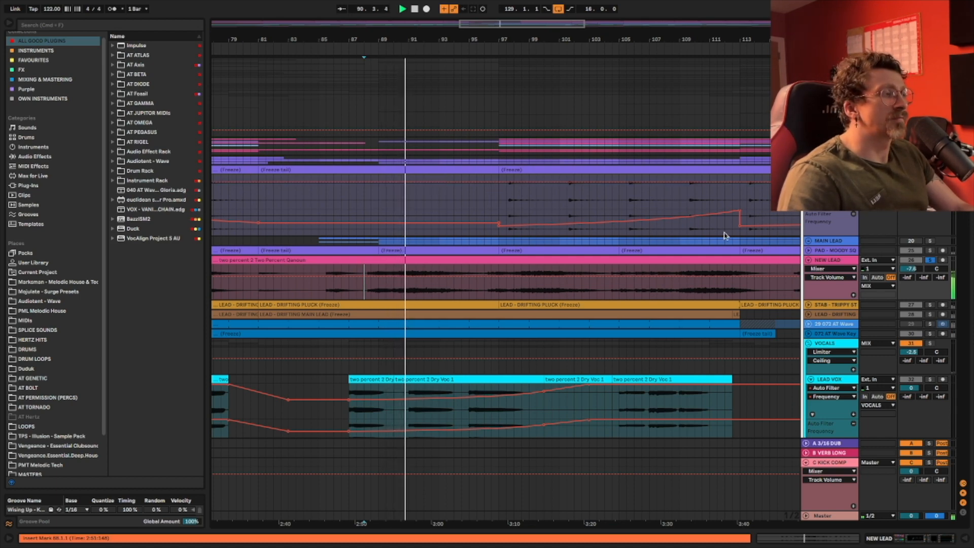
pyautogui.doubleClick(826, 261)
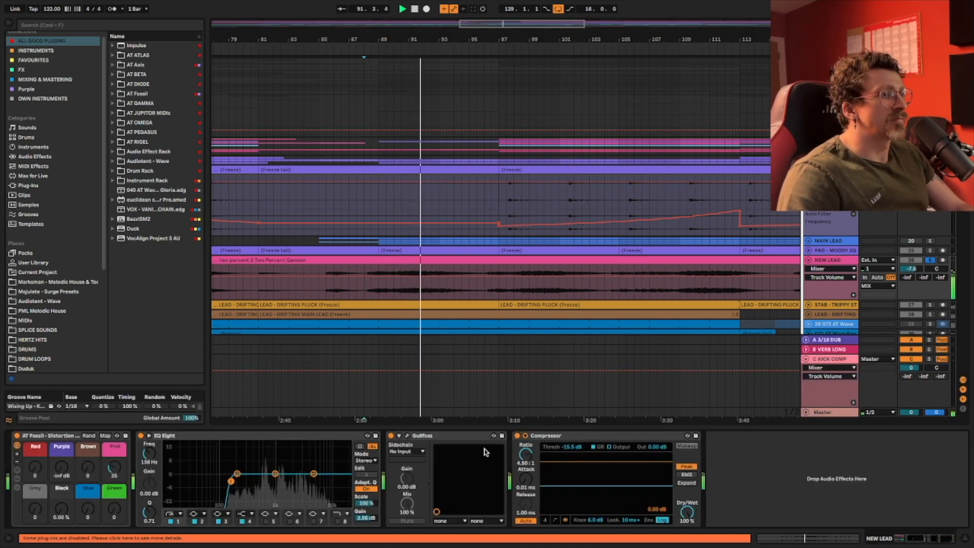
pyautogui.hscroll(-3, 541, 242)
pyautogui.hscroll(14, 625, 197)
pyautogui.hscroll(-4, 625, 198)
pyautogui.hscroll(-6, 624, 196)
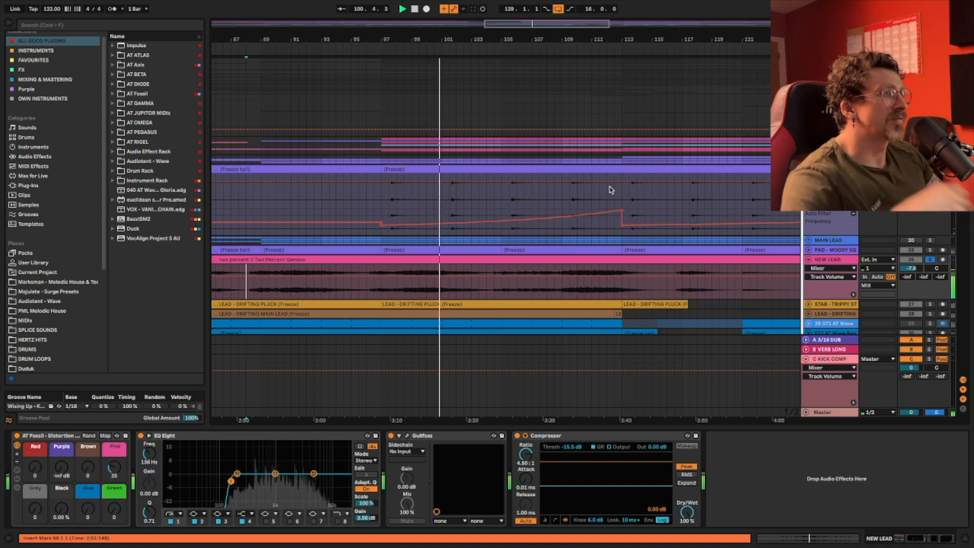
# Step: Solo and unfold the PAD - MOODY SQUARE SAW track and play it in the loop from bar 129
pyautogui.hscroll(15, 609, 192)
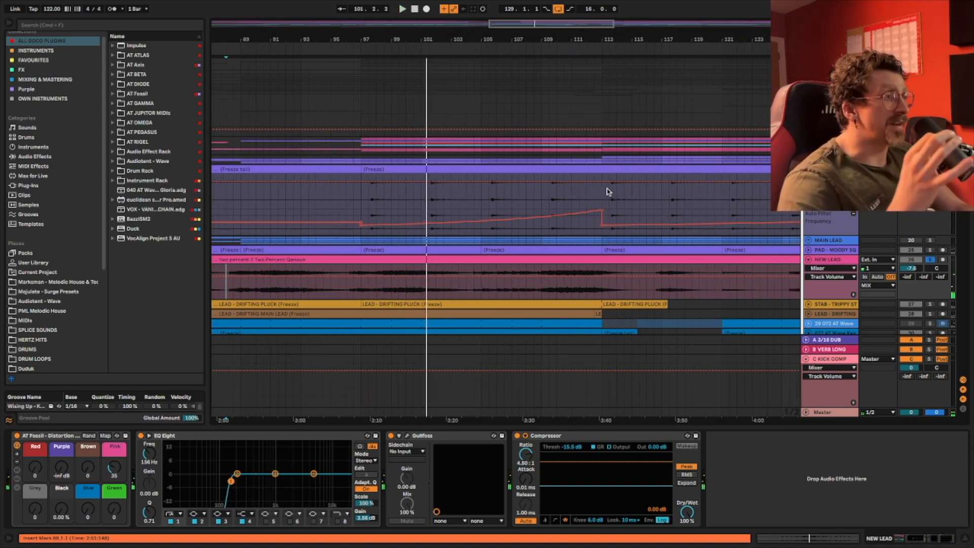
pyautogui.hscroll(-2, 604, 179)
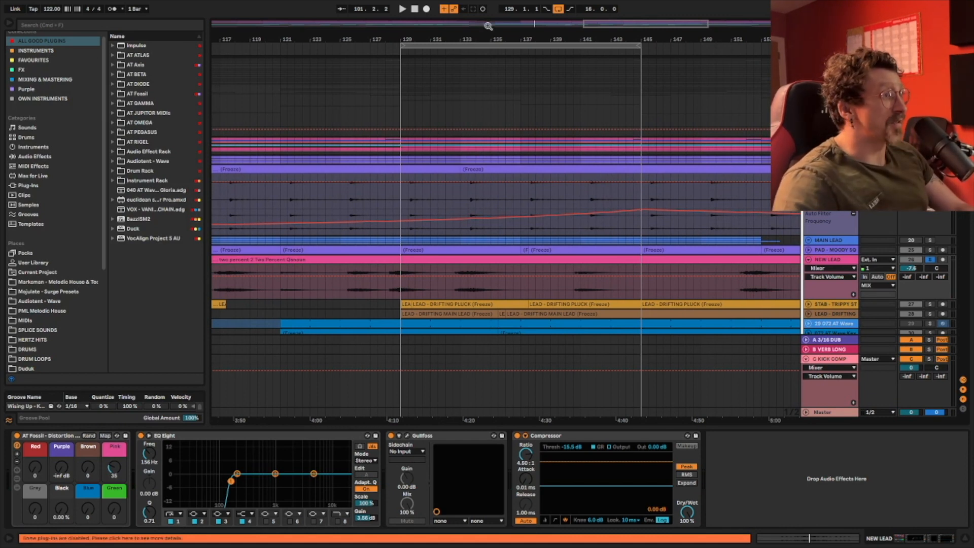
pyautogui.click(493, 47)
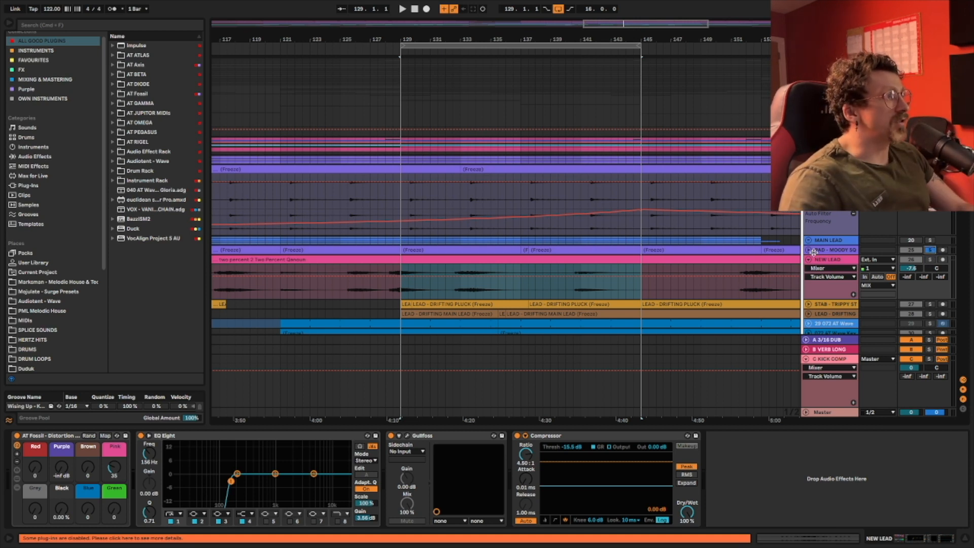
pyautogui.click(810, 250)
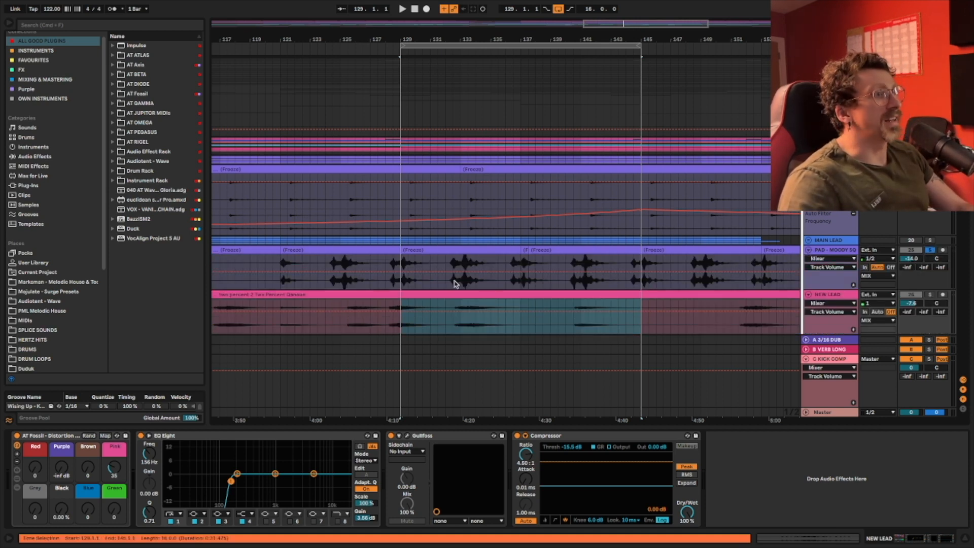
pyautogui.click(398, 260)
pyautogui.press('space')
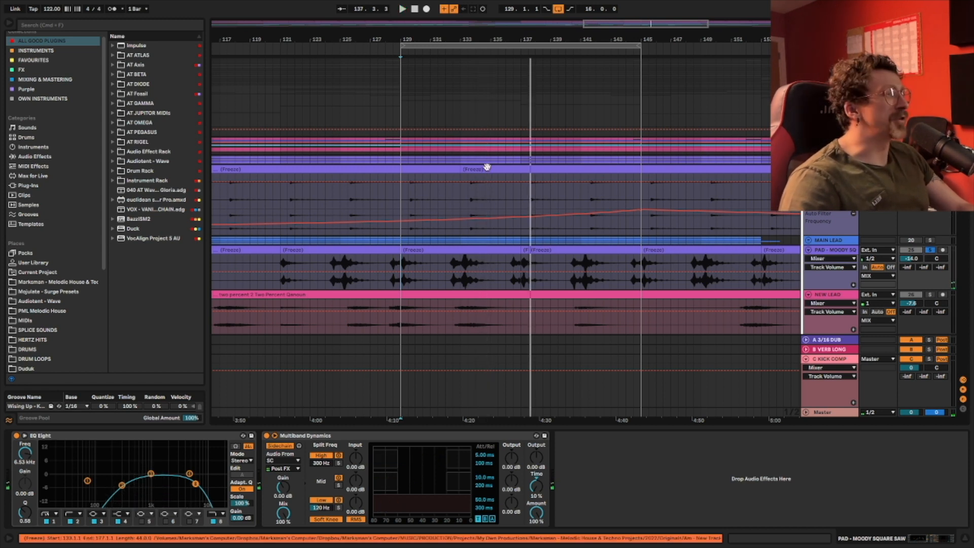
pyautogui.hscroll(-3, 417, 275)
pyautogui.hscroll(2, 417, 276)
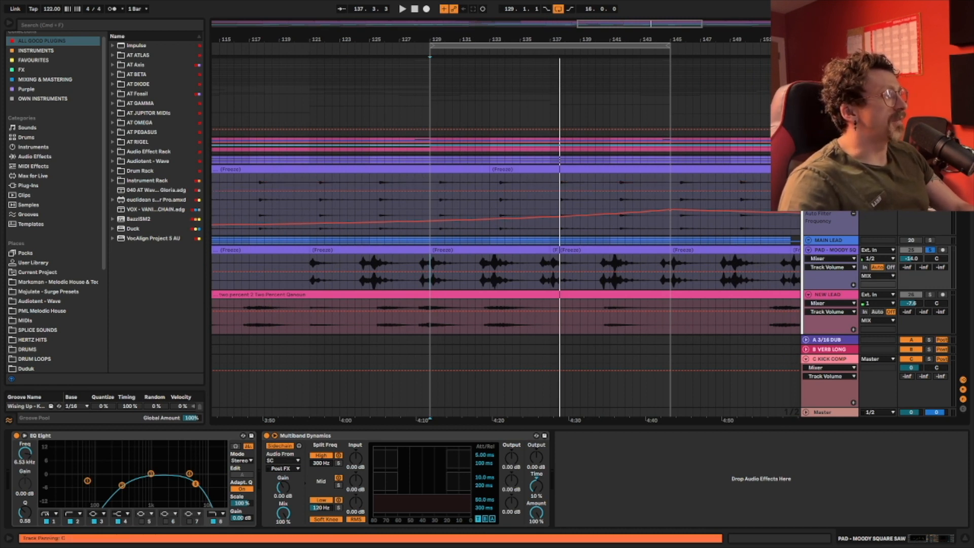
pyautogui.press('space')
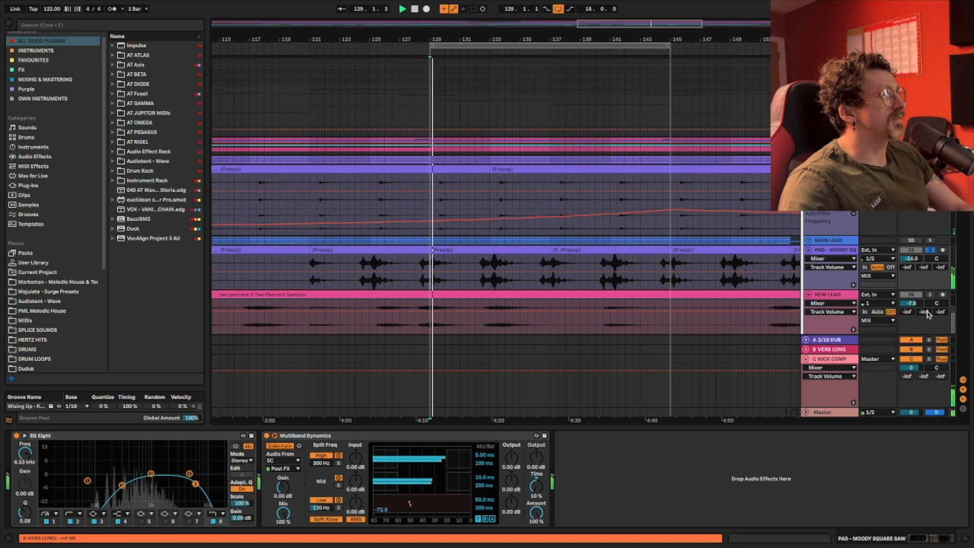
# Step: Unfold the 072 AT Wave Key track and play it soloed from bar 129
pyautogui.scroll(-5, 626, 141)
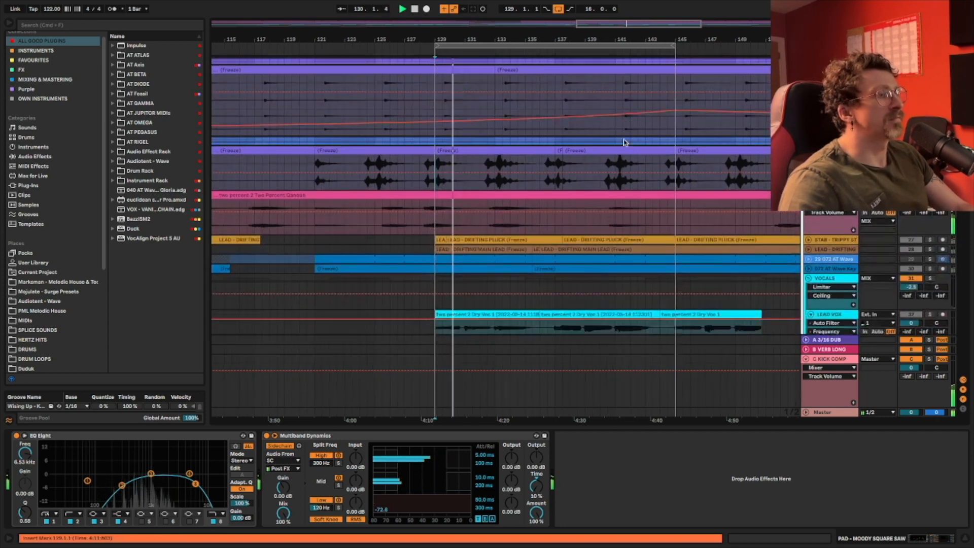
pyautogui.scroll(-3, 660, 191)
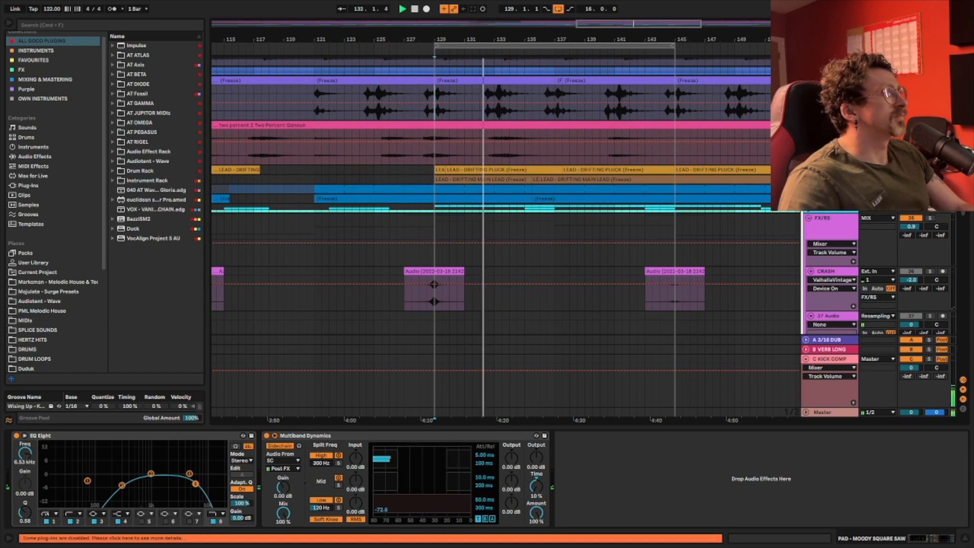
pyautogui.click(811, 199)
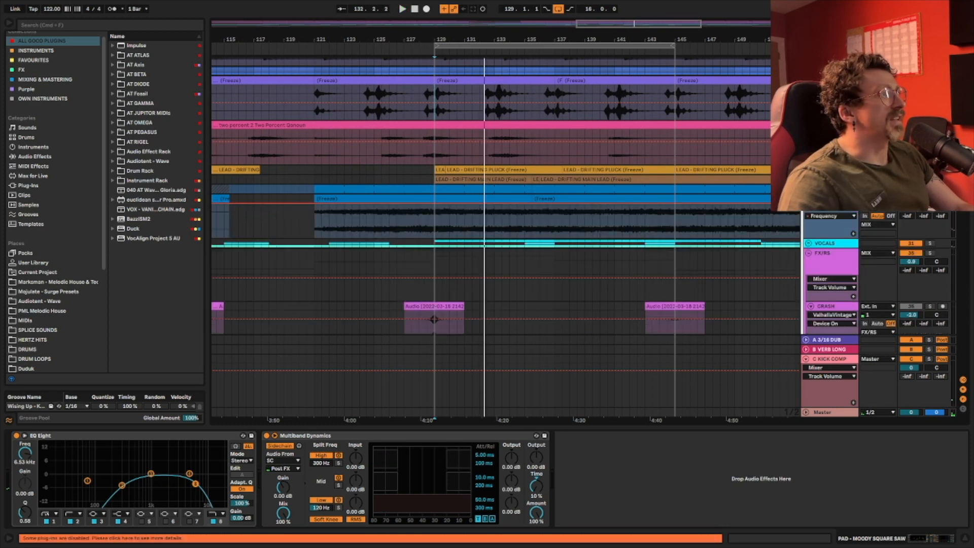
pyautogui.press('space')
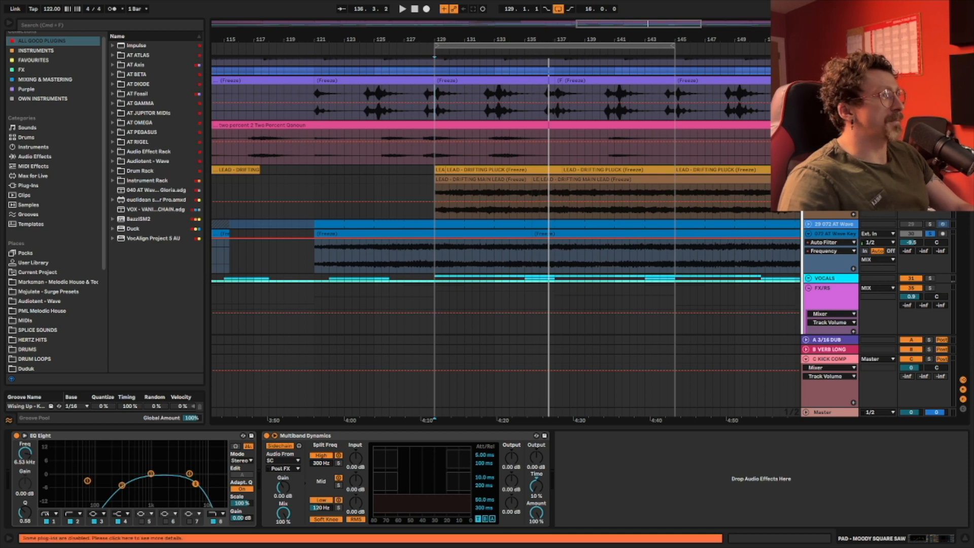
# Step: Play the soloed LEAD - DRIFTING MAIN LEAD track from bar 129 and show its device chain
pyautogui.press('space')
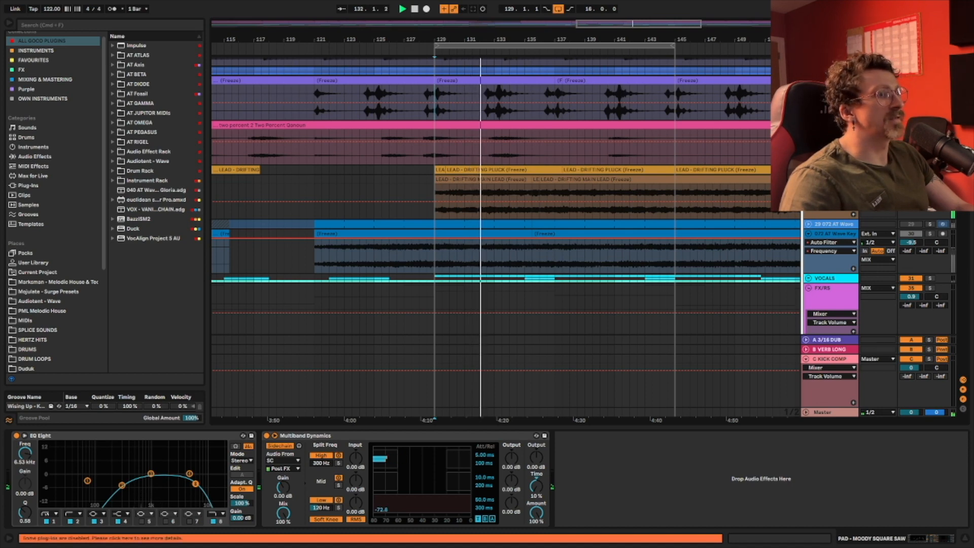
pyautogui.click(830, 180)
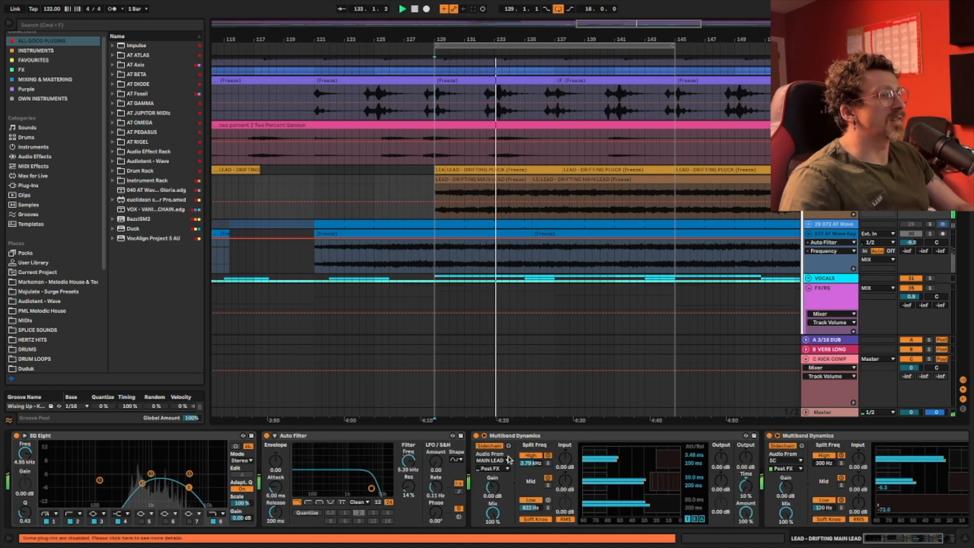
pyautogui.hscroll(5, 512, 456)
pyautogui.scroll(-1, 943, 264)
# Step: Examine where the drifting pluck and drifting main lead clips sit across the arrangement while the loop plays
pyautogui.hscroll(10, 633, 169)
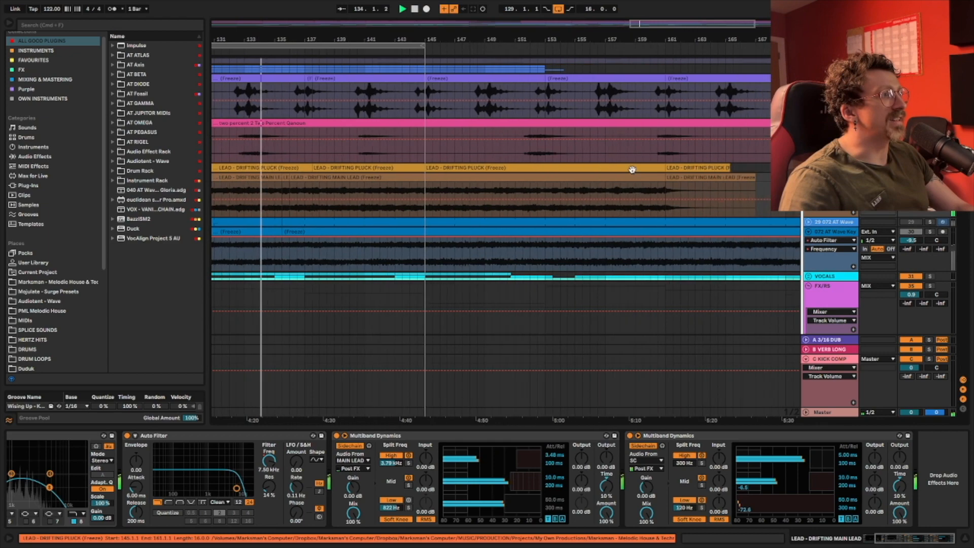
pyautogui.hscroll(-10, 634, 168)
pyautogui.hscroll(4, 629, 164)
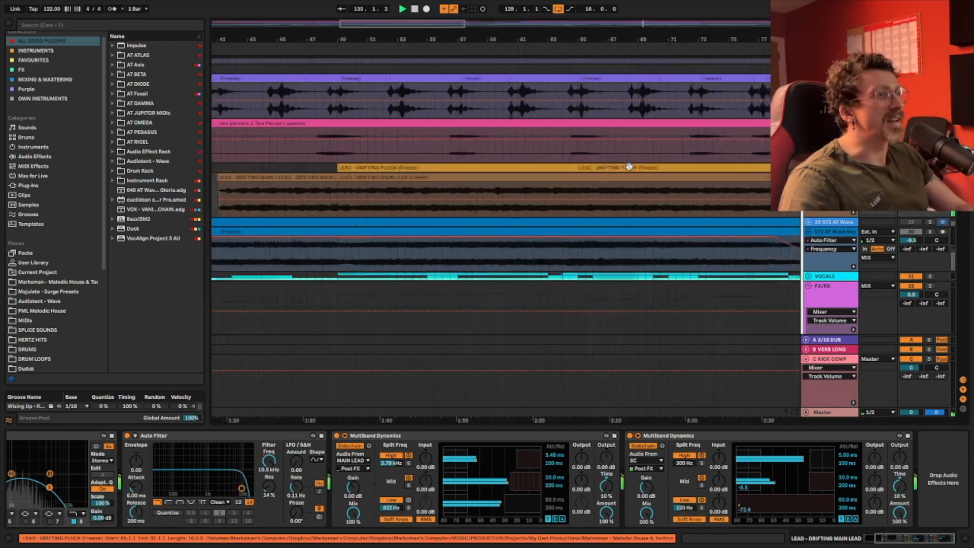
pyautogui.hscroll(8, 613, 168)
pyautogui.hscroll(-10, 611, 169)
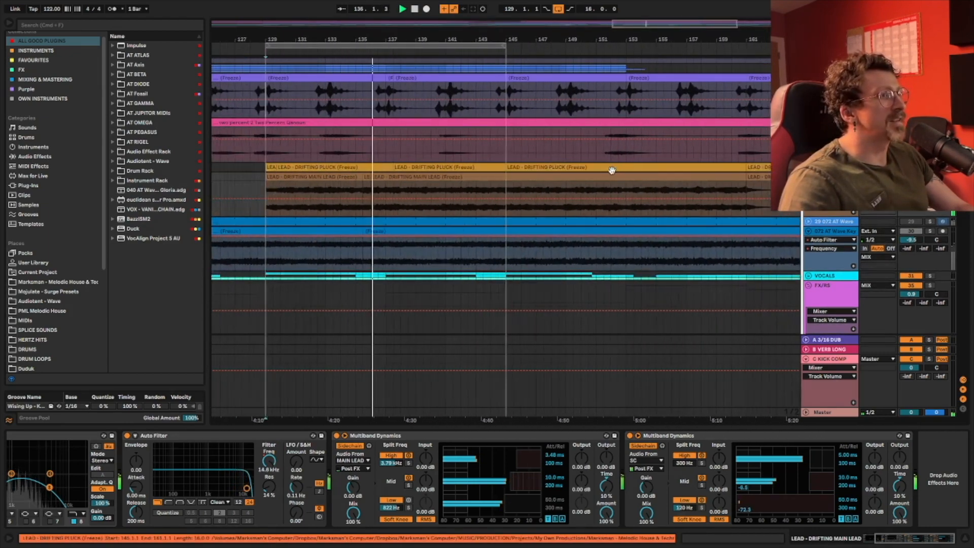
pyautogui.hscroll(8, 610, 170)
pyautogui.scroll(-1, 609, 170)
pyautogui.hscroll(-3, 610, 170)
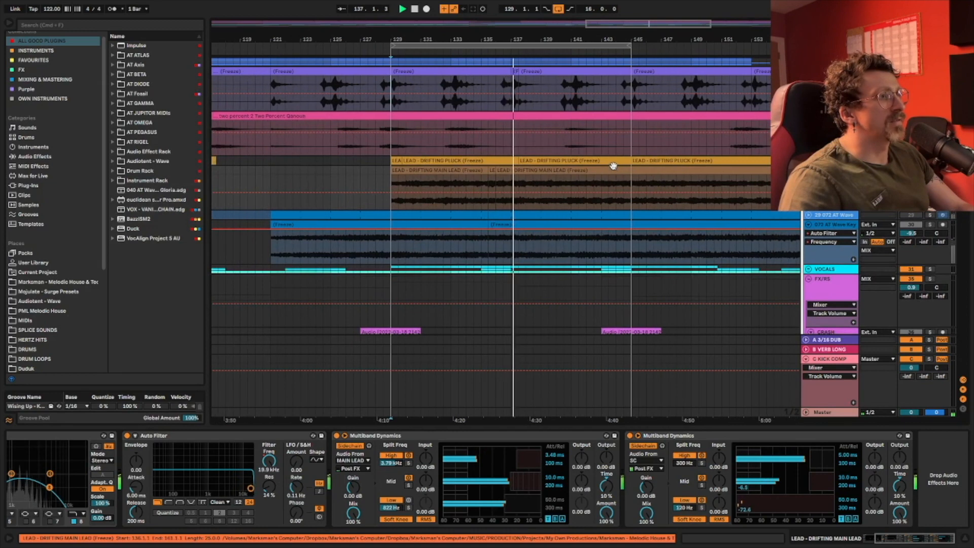
# Step: Unfold the STAB - TRIPPY STAB CHORDS track, add it to the solo and play it with the drifting main lead from bar 129
pyautogui.click(808, 161)
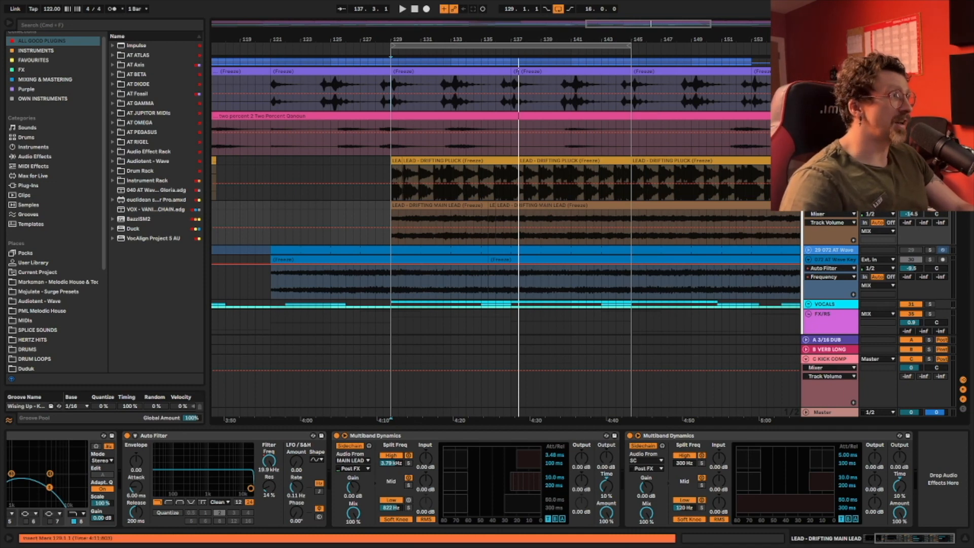
pyautogui.scroll(5, 649, 112)
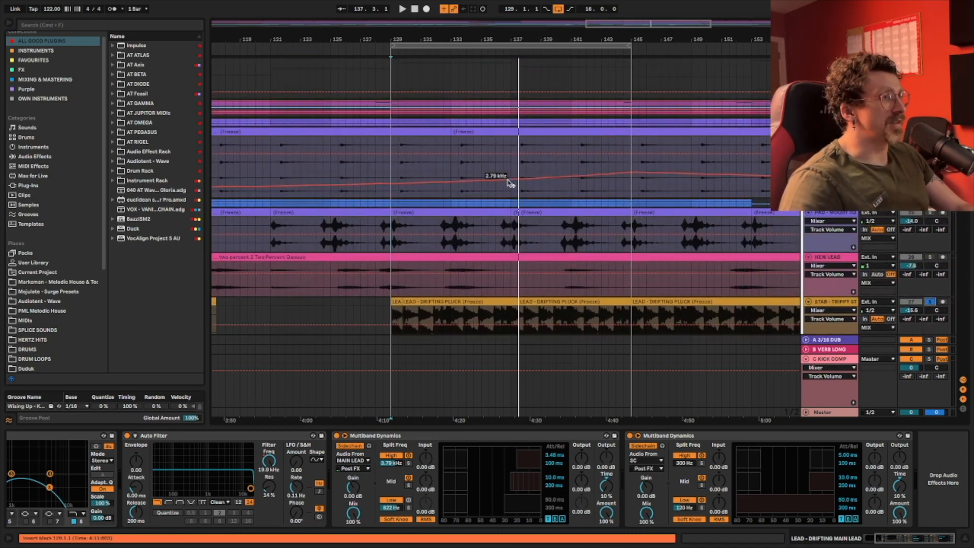
pyautogui.scroll(-4, 510, 184)
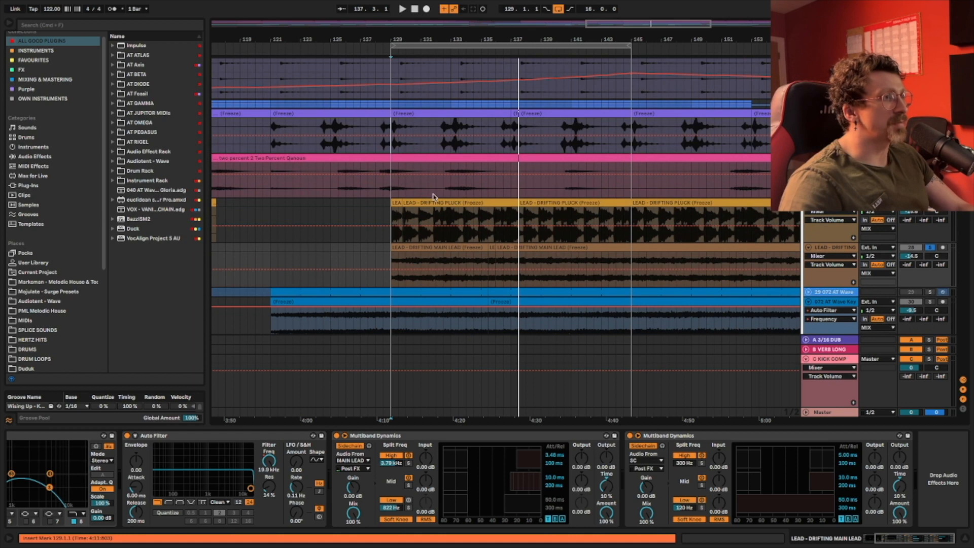
pyautogui.press('space')
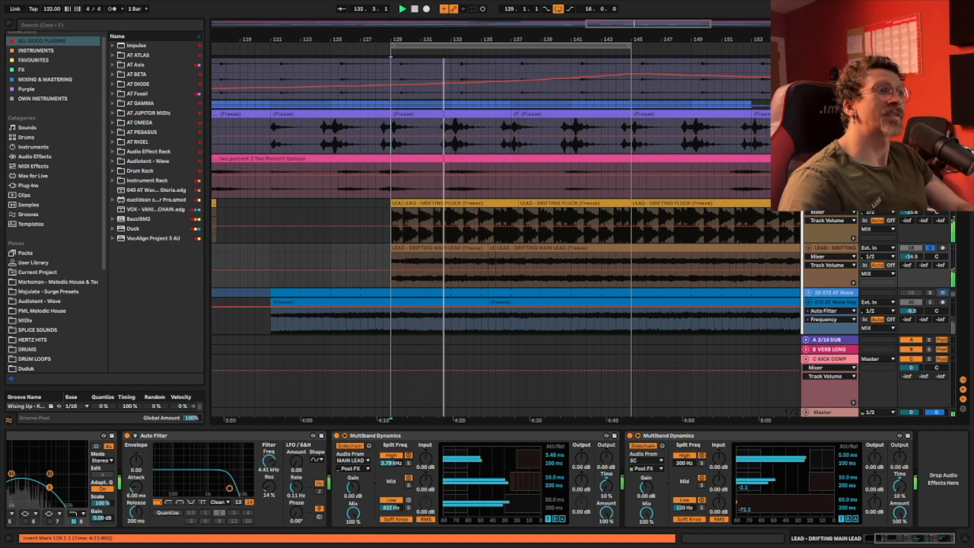
pyautogui.press('space')
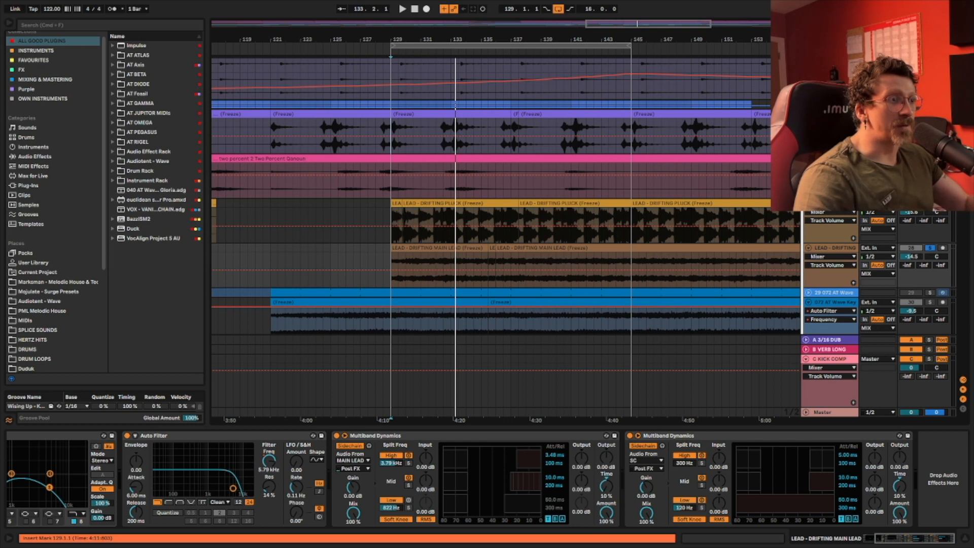
# Step: Replay the soloed stab and drifting main lead from bar 129 with the stab track's device chain shown
pyautogui.press('space')
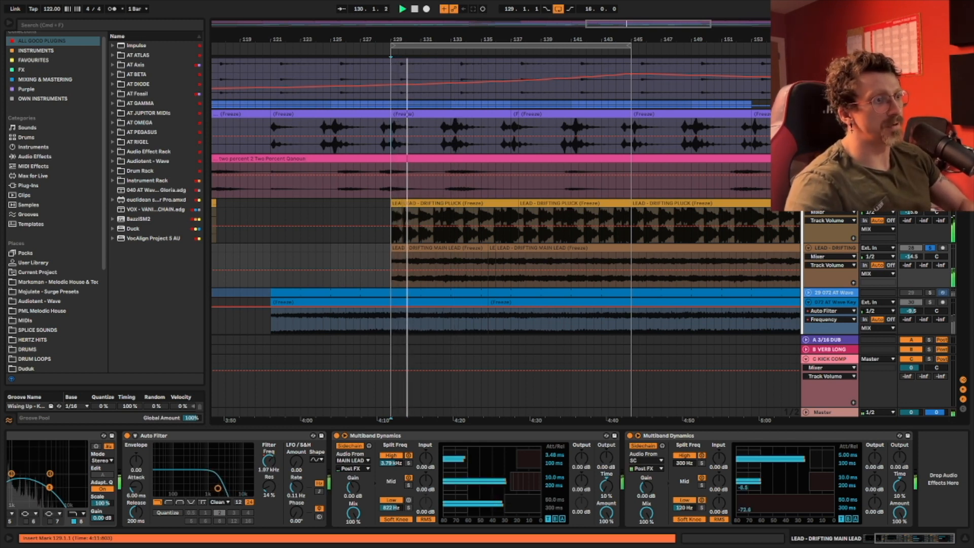
pyautogui.click(834, 203)
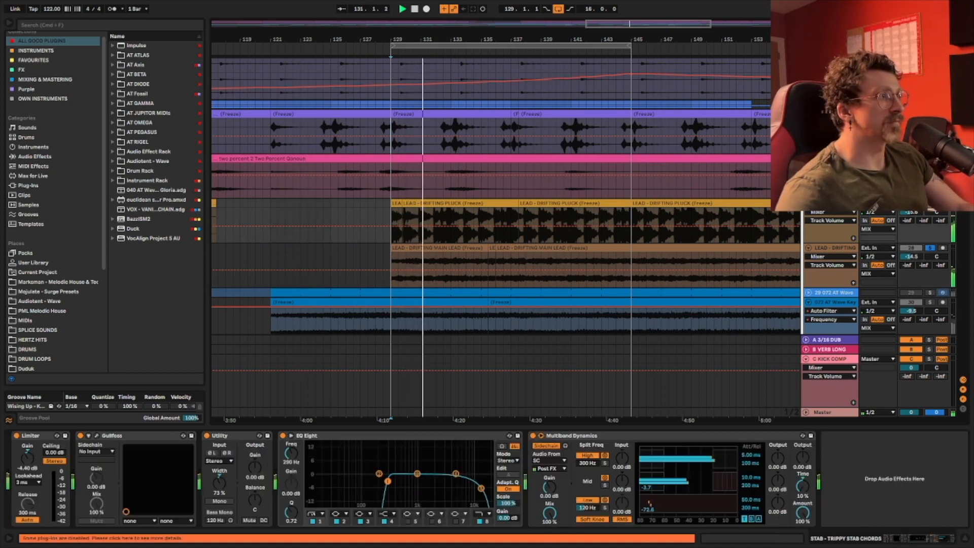
pyautogui.hscroll(-3, 554, 196)
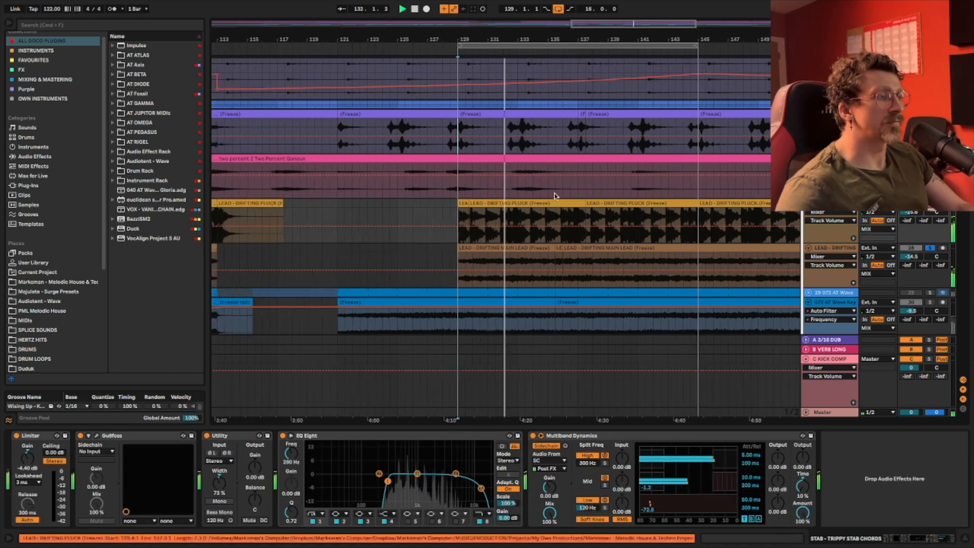
pyautogui.hscroll(10, 555, 196)
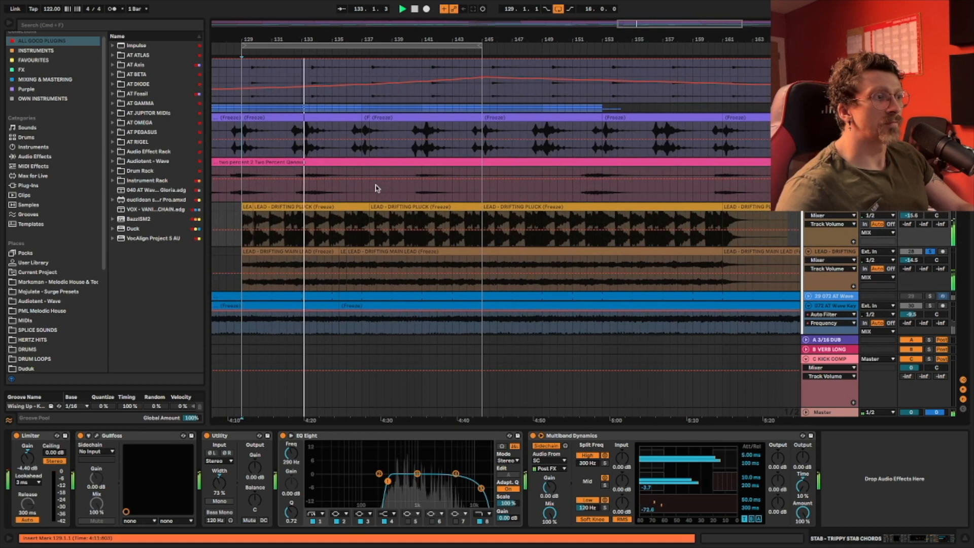
# Step: Follow the soloed stab and drifting main lead through the bar 129 loop and stop playback
pyautogui.hscroll(-3, 376, 189)
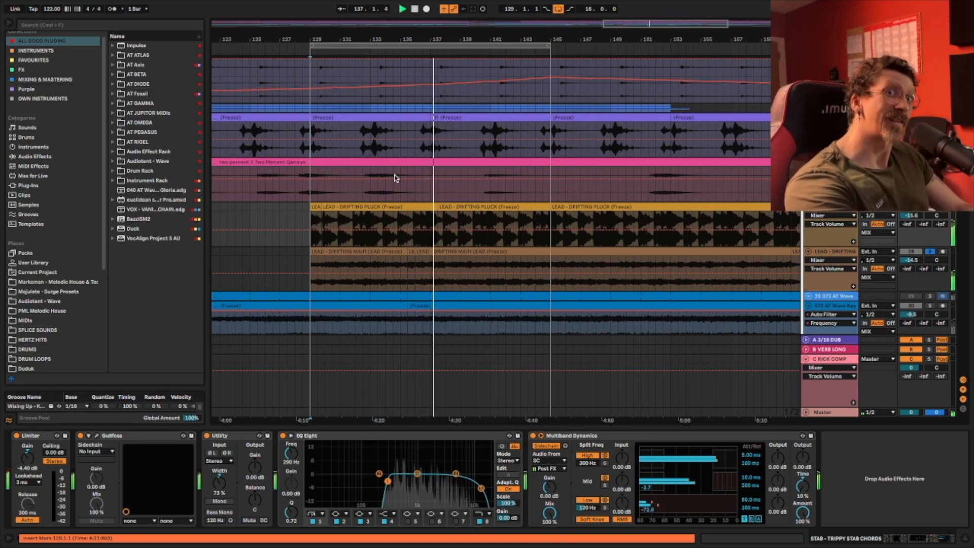
pyautogui.moveTo(396, 178)
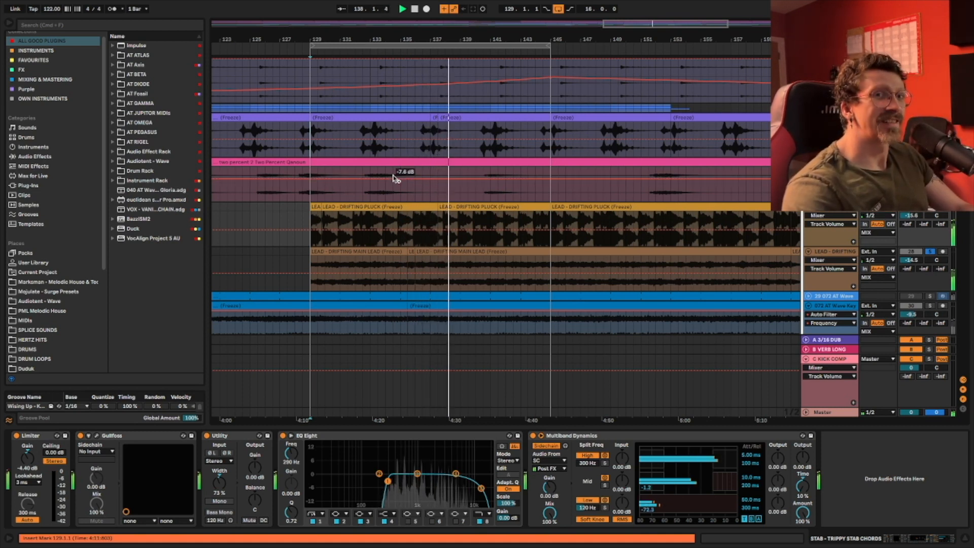
pyautogui.press('space')
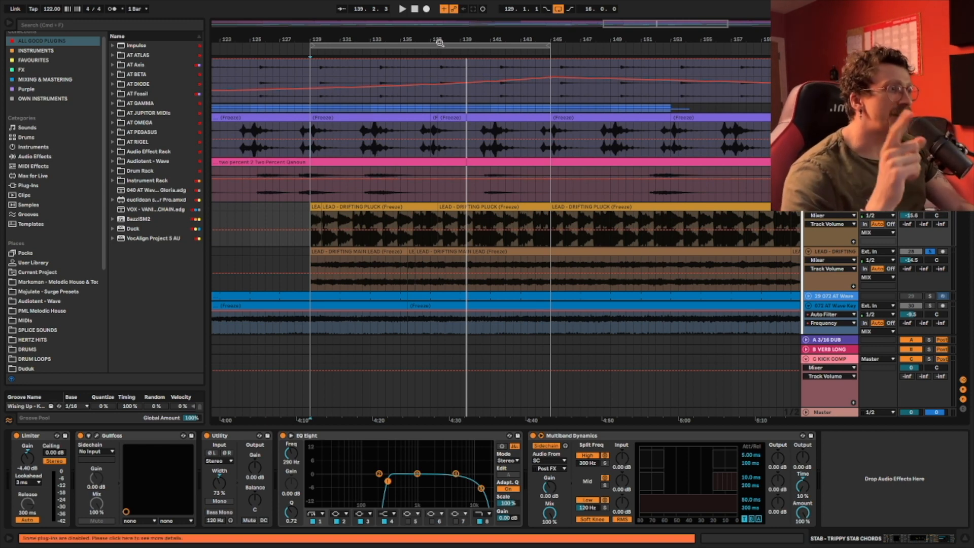
# Step: Find the vocal tracks below the leads and play the loop from bar 129 while viewing the vocal and crash clips
pyautogui.scroll(-3, 459, 126)
pyautogui.scroll(2, 506, 209)
pyautogui.scroll(-5, 500, 207)
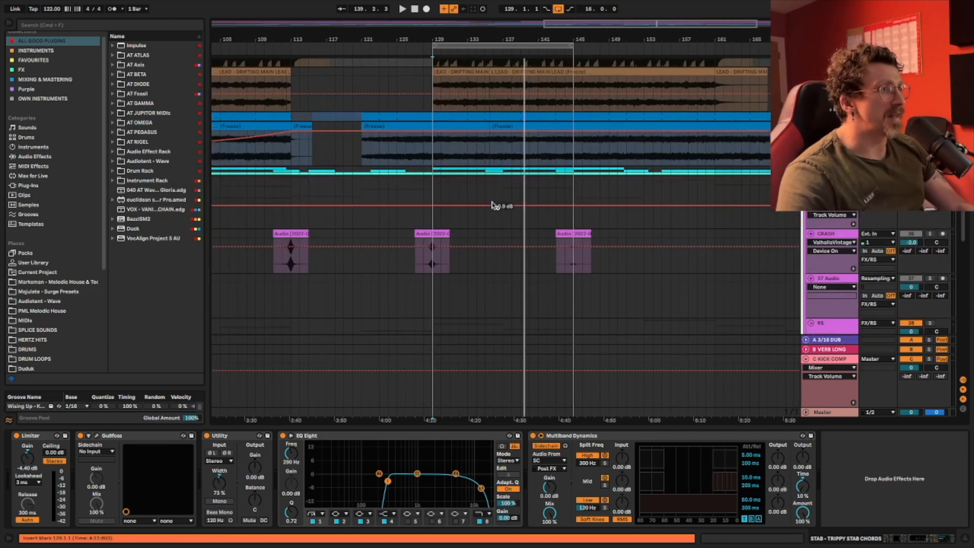
pyautogui.scroll(3, 497, 202)
pyautogui.scroll(-5, 512, 188)
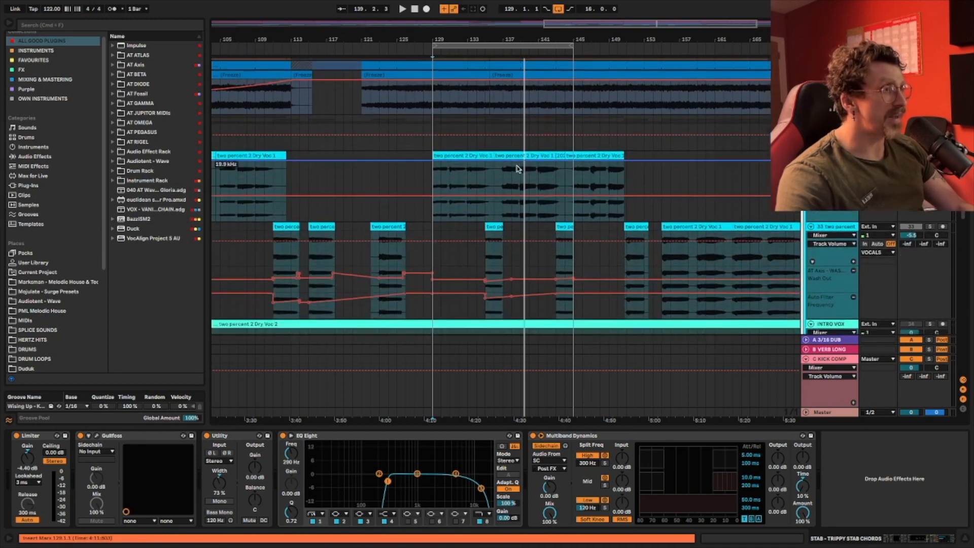
pyautogui.scroll(-1, 518, 168)
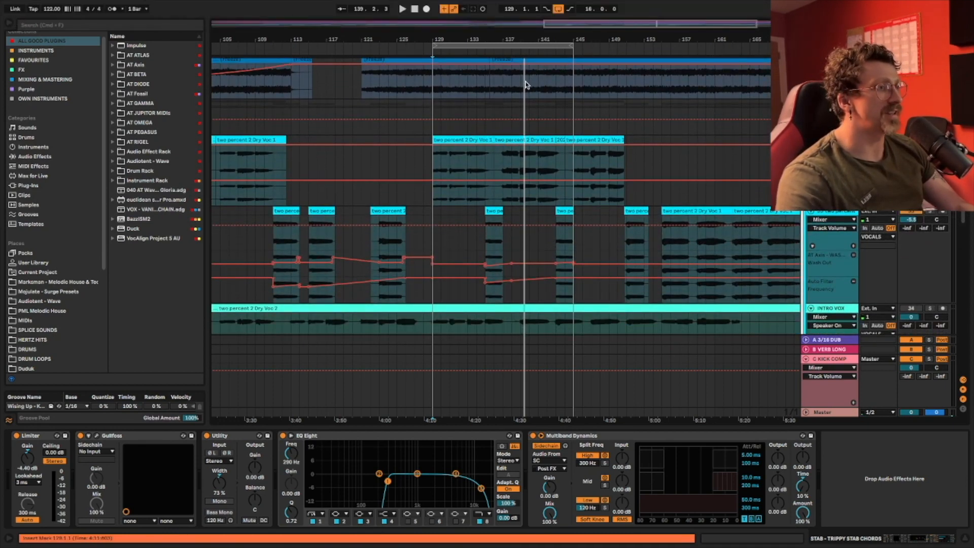
pyautogui.press('space')
pyautogui.scroll(-5, 555, 162)
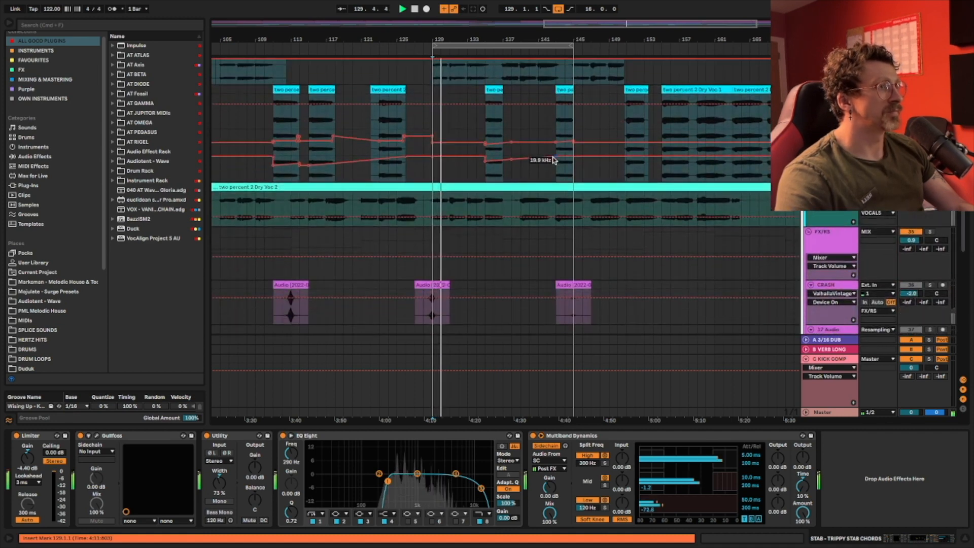
pyautogui.scroll(8, 553, 161)
pyautogui.scroll(-6, 553, 160)
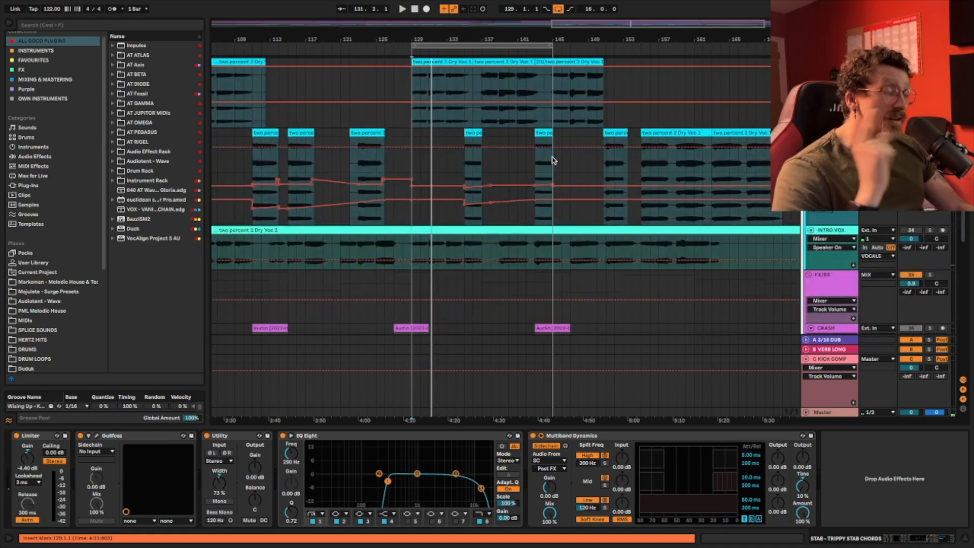
# Step: Compare the two percent 2 Dry Voc clips across the arrangement and replay the loop from bar 129
pyautogui.scroll(4, 638, 156)
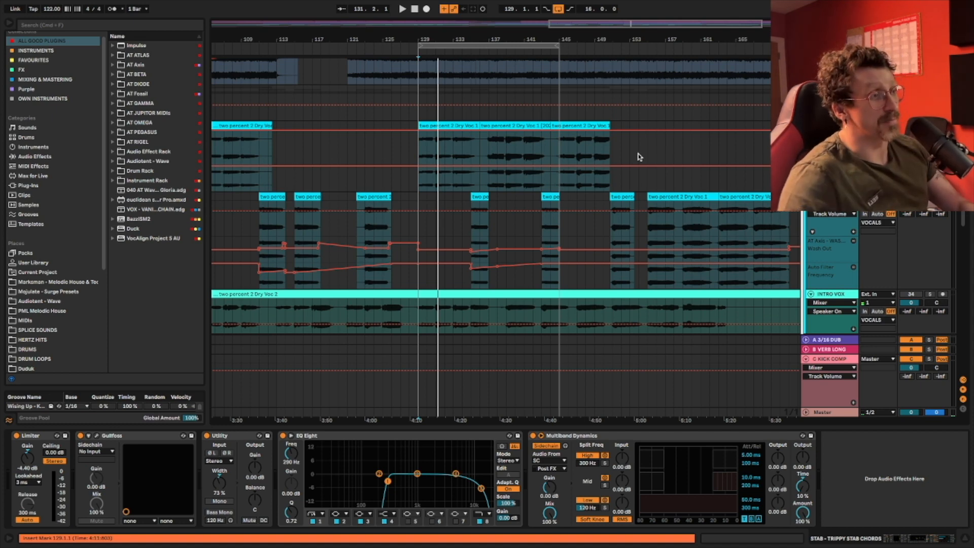
pyautogui.hscroll(-15, 638, 156)
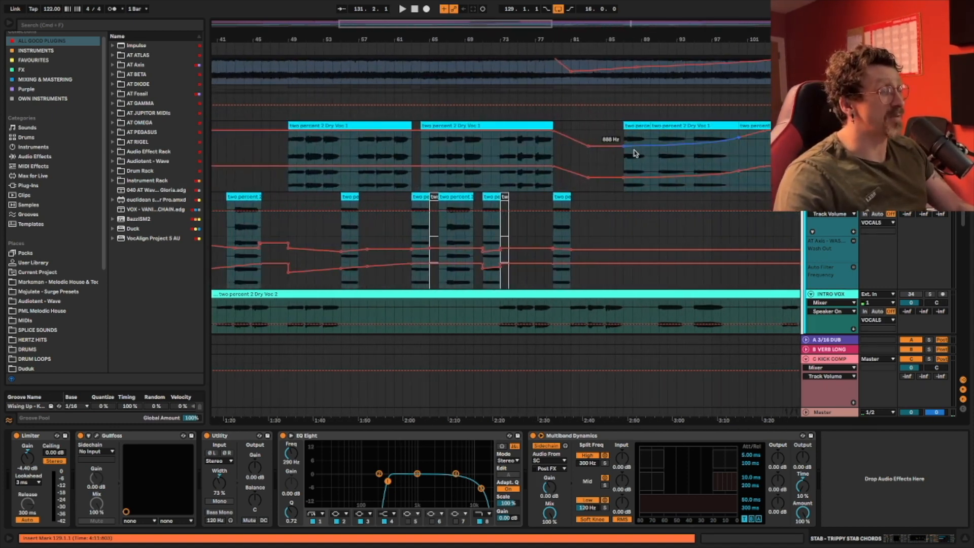
pyautogui.hscroll(20, 619, 152)
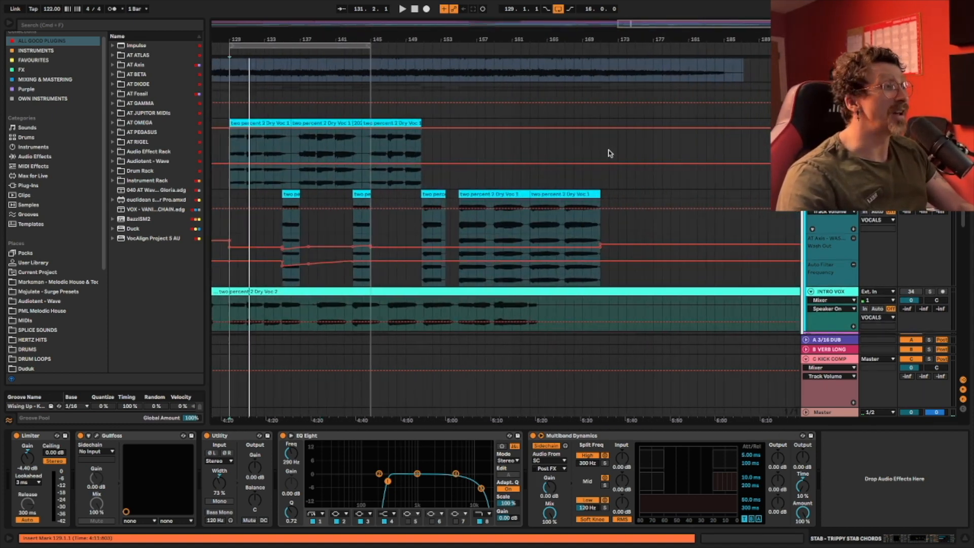
pyautogui.hscroll(-4, 606, 149)
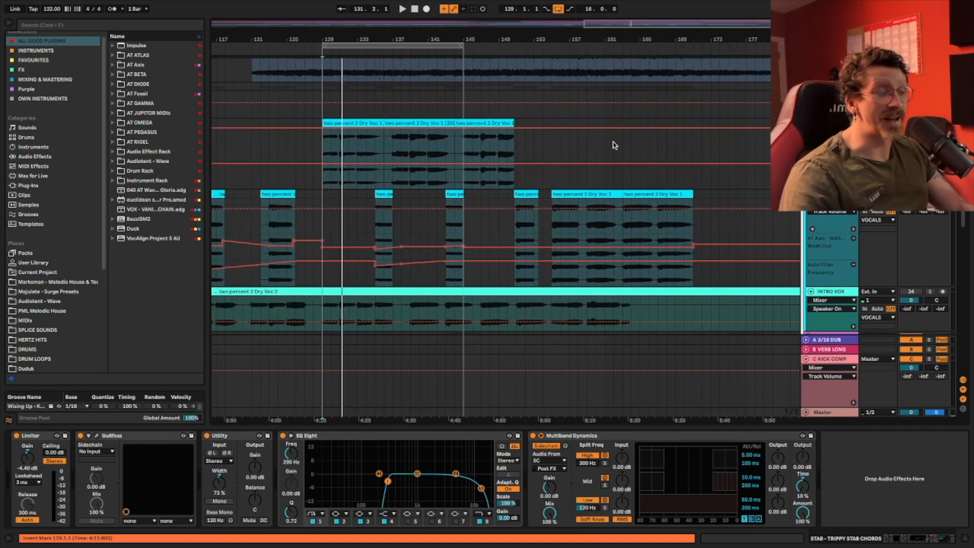
pyautogui.press('space')
pyautogui.scroll(-5, 654, 115)
pyautogui.scroll(5, 655, 114)
pyautogui.hscroll(-1, 654, 113)
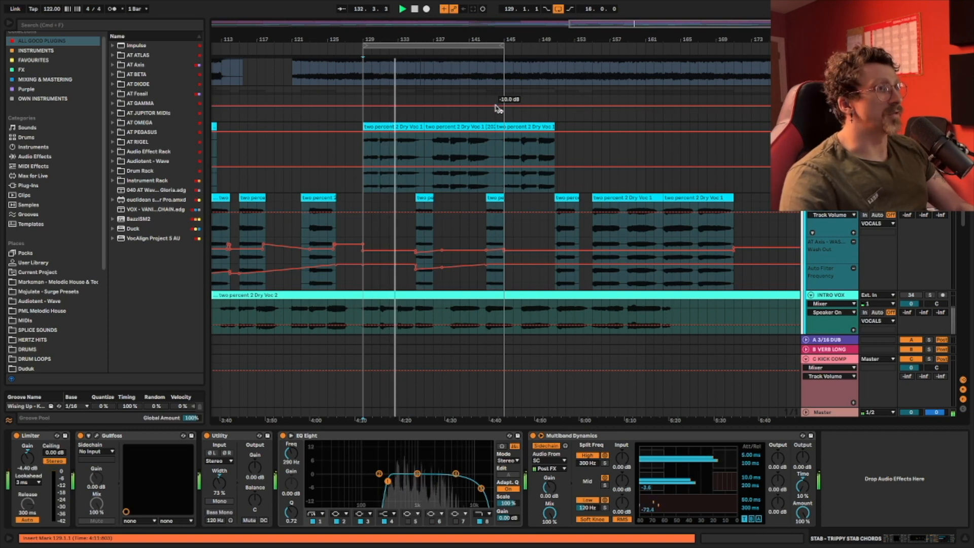
pyautogui.press('space')
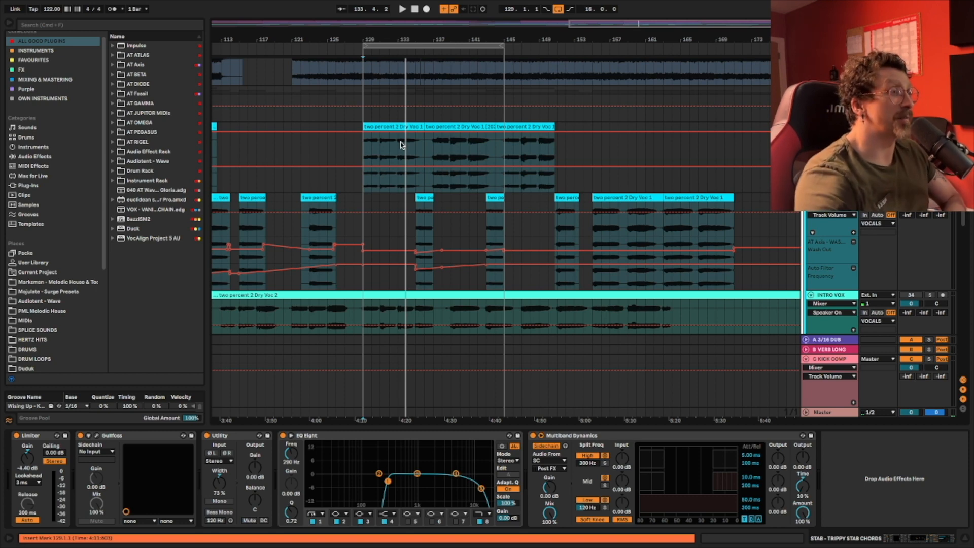
# Step: Show the full length of the arrangement and fold the FX/RS group
pyautogui.scroll(3, 400, 145)
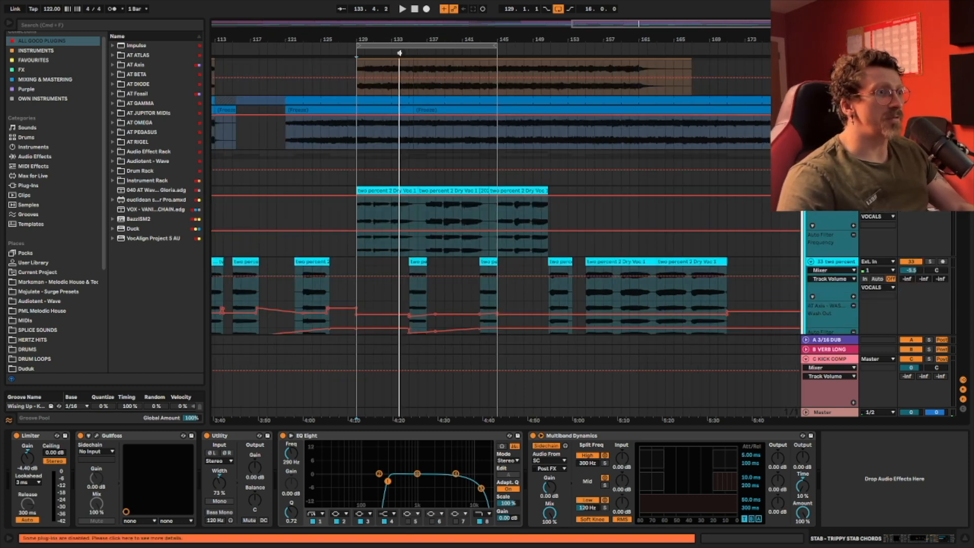
pyautogui.scroll(-5, 400, 53)
pyautogui.scroll(-15, 616, 192)
pyautogui.scroll(4, 615, 190)
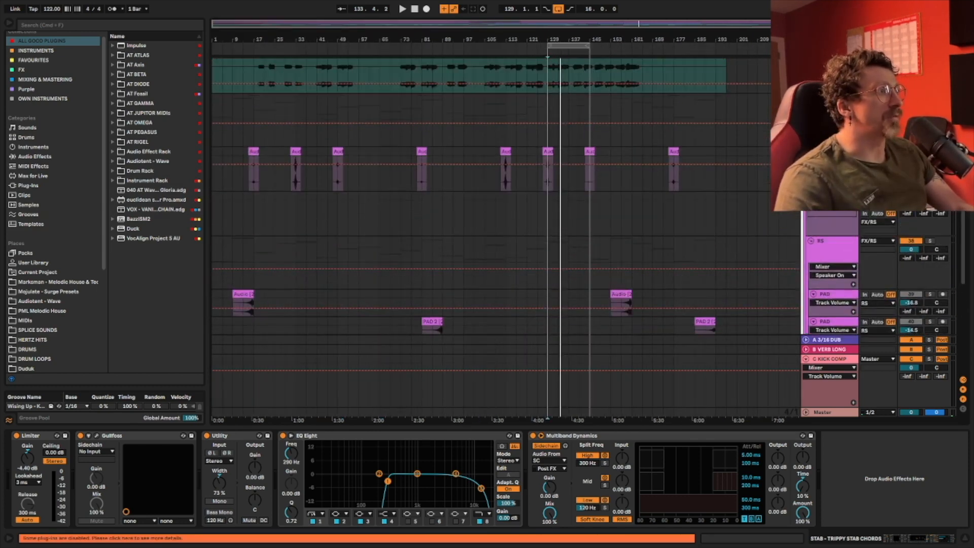
pyautogui.click(807, 98)
# Step: Compare the pad and new lead lanes with the vocal lanes over the full arrangement
pyautogui.scroll(15, 615, 190)
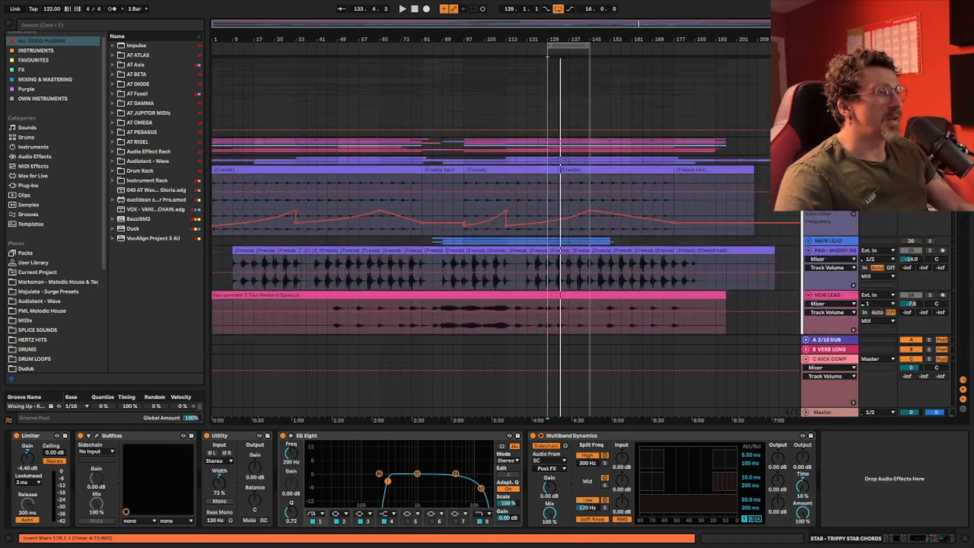
pyautogui.scroll(-15, 730, 144)
pyautogui.scroll(15, 725, 136)
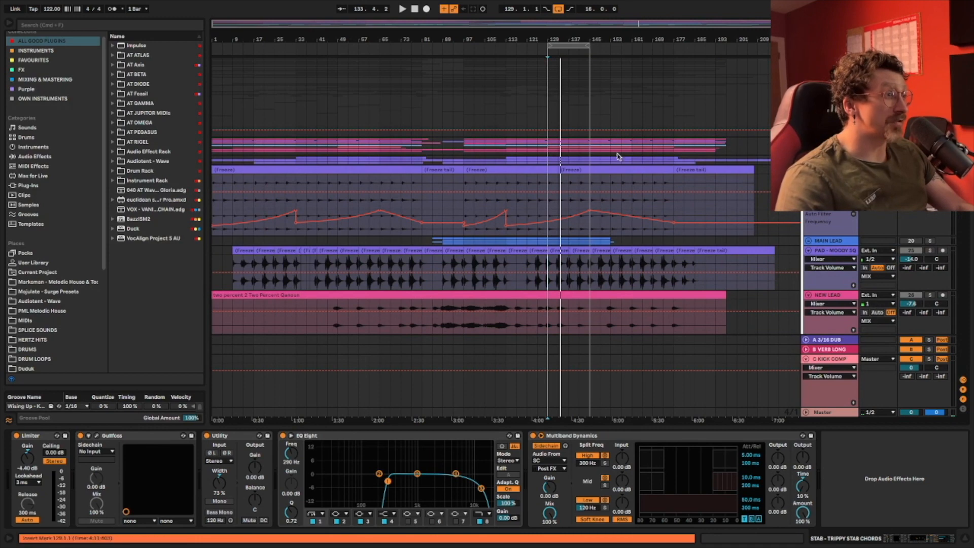
pyautogui.scroll(-10, 725, 136)
pyautogui.scroll(-8, 596, 133)
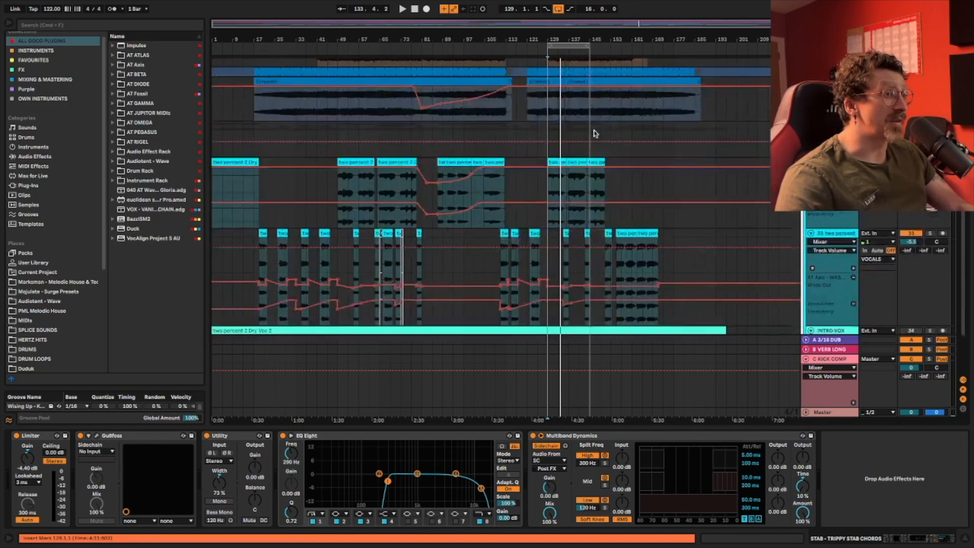
pyautogui.scroll(3, 596, 133)
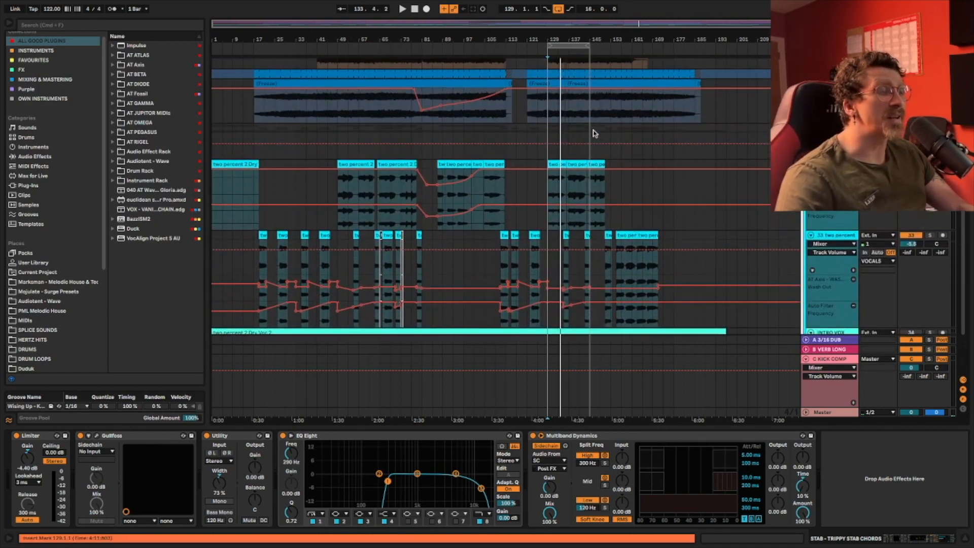
# Step: Play the vocal chops on the 33 two percent 2 Dry Voc 1 track from bar 19 with its device chain shown
pyautogui.click(304, 227)
pyautogui.press('space')
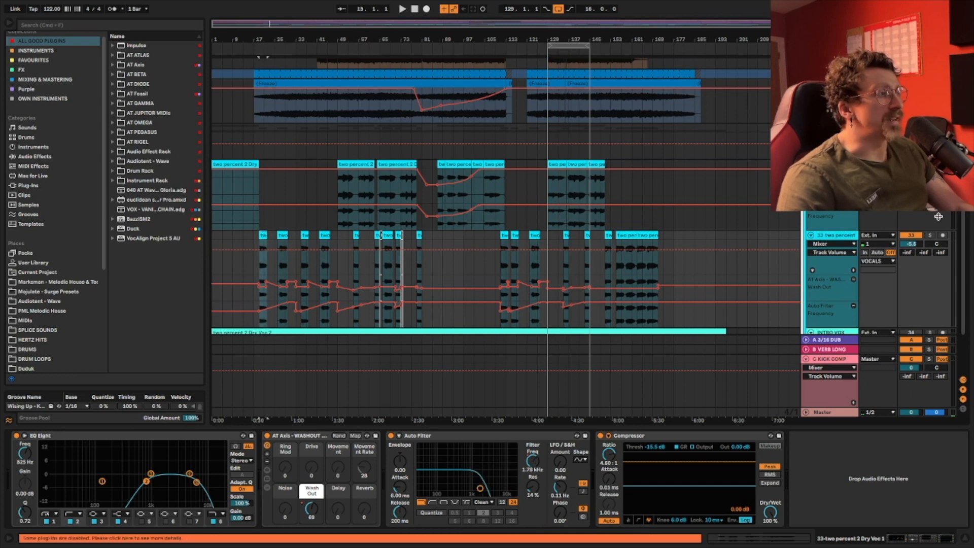
pyautogui.click(930, 234)
pyautogui.click(930, 236)
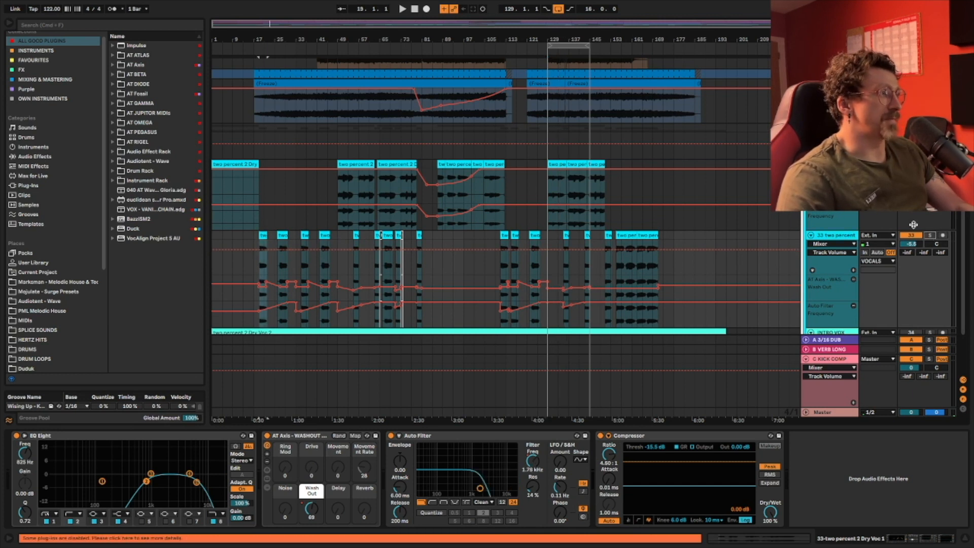
pyautogui.press('space')
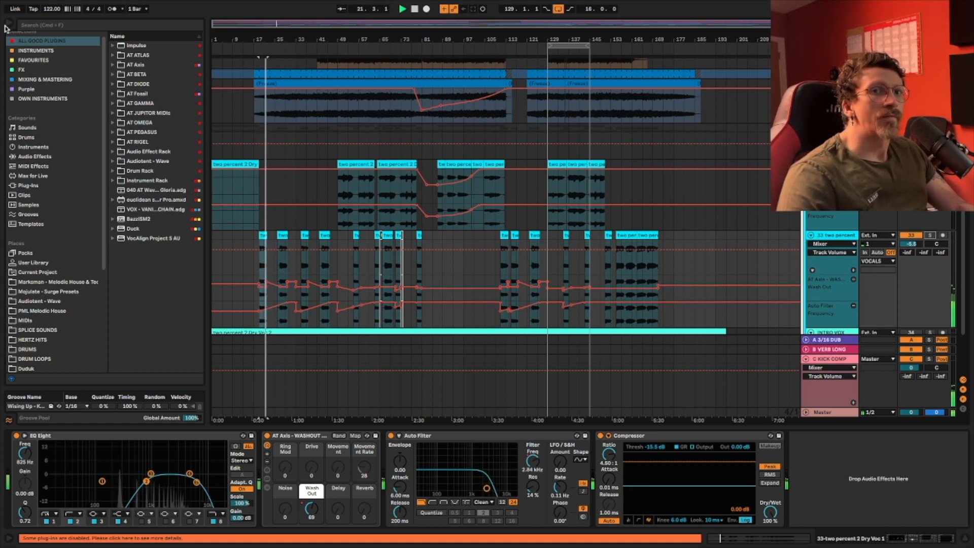
pyautogui.press('space')
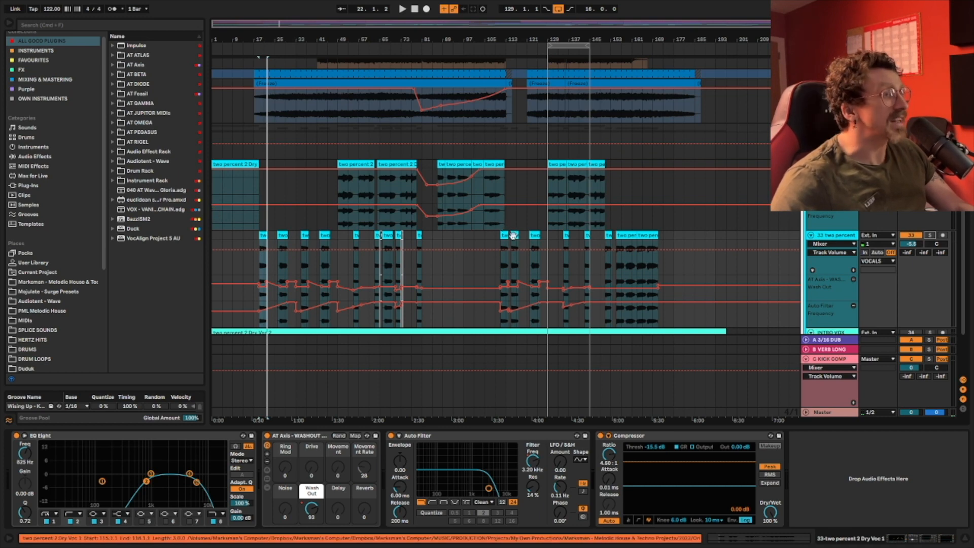
# Step: Examine how the pad, lead, stab and vocal clips are spaced through the arrangement
pyautogui.scroll(8, 502, 264)
pyautogui.scroll(-3, 499, 278)
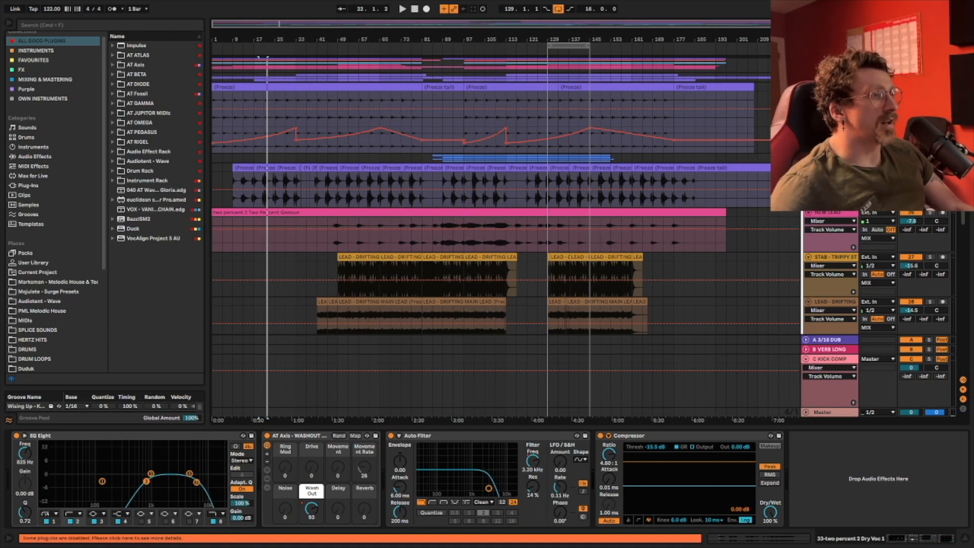
pyautogui.scroll(-10, 710, 164)
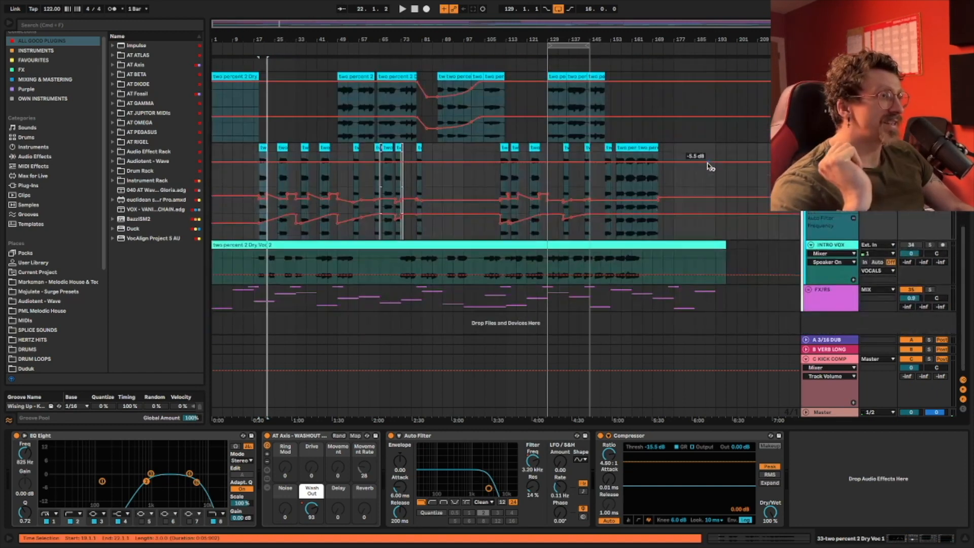
pyautogui.scroll(2, 708, 162)
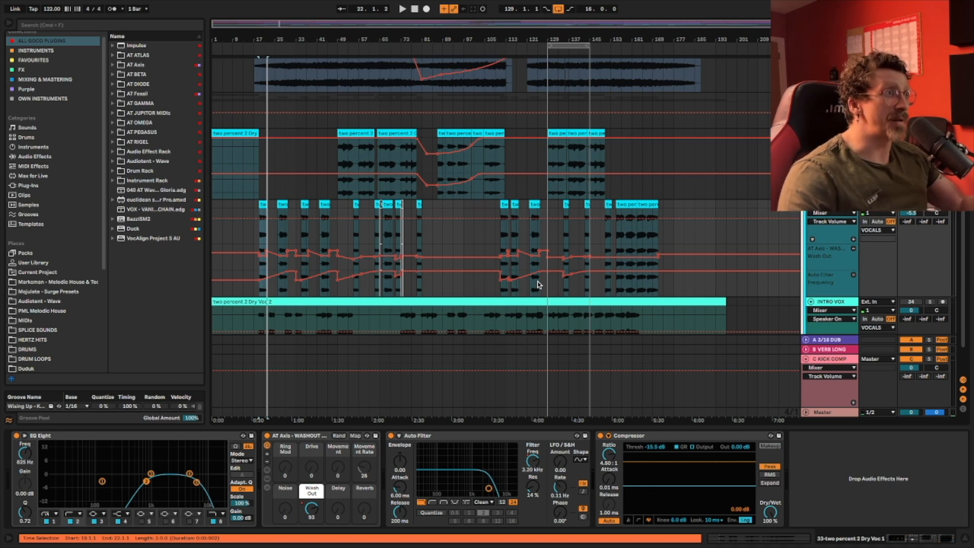
# Step: Select bars 129 to 145 on the 33 vocal track and hide the device chain to survey the drum, bass and lead lanes
pyautogui.scroll(2, 508, 253)
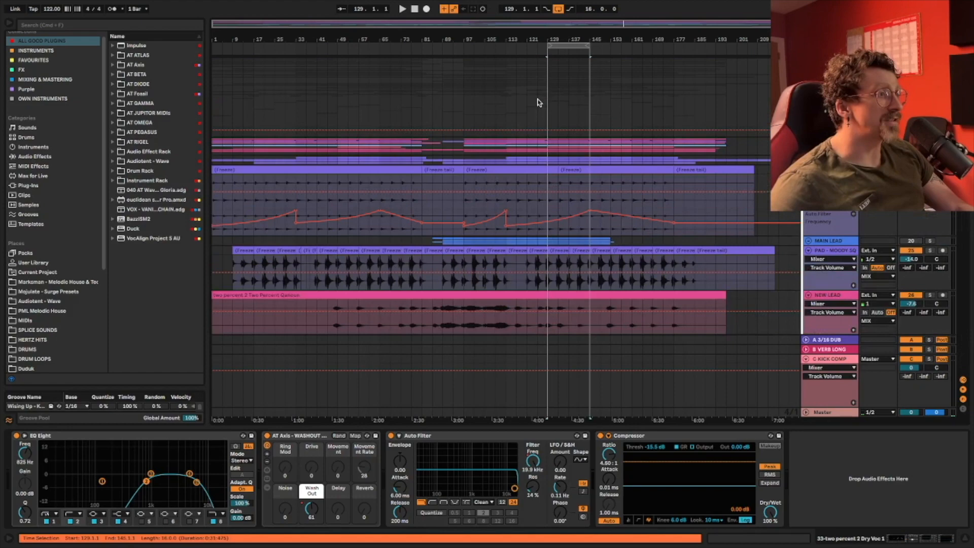
pyautogui.scroll(5, 539, 103)
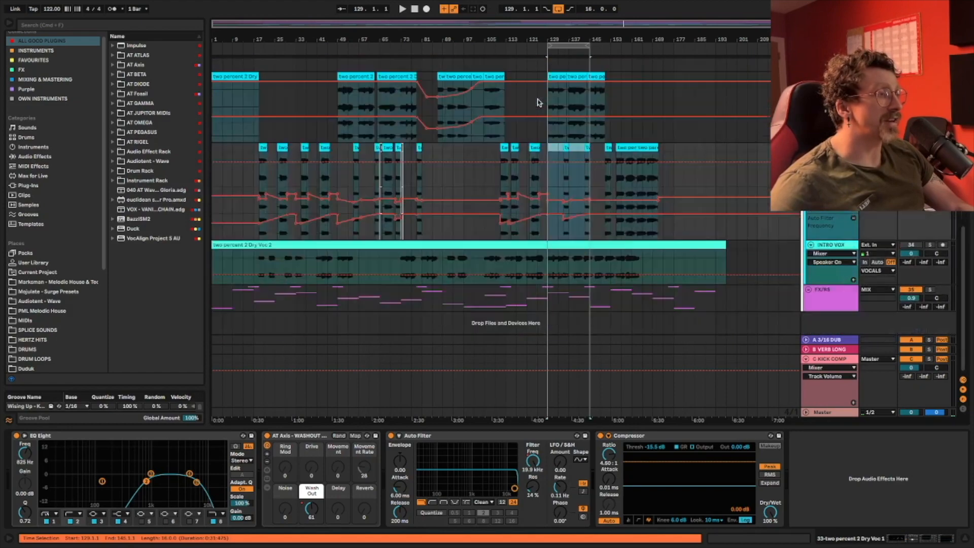
pyautogui.scroll(10, 536, 102)
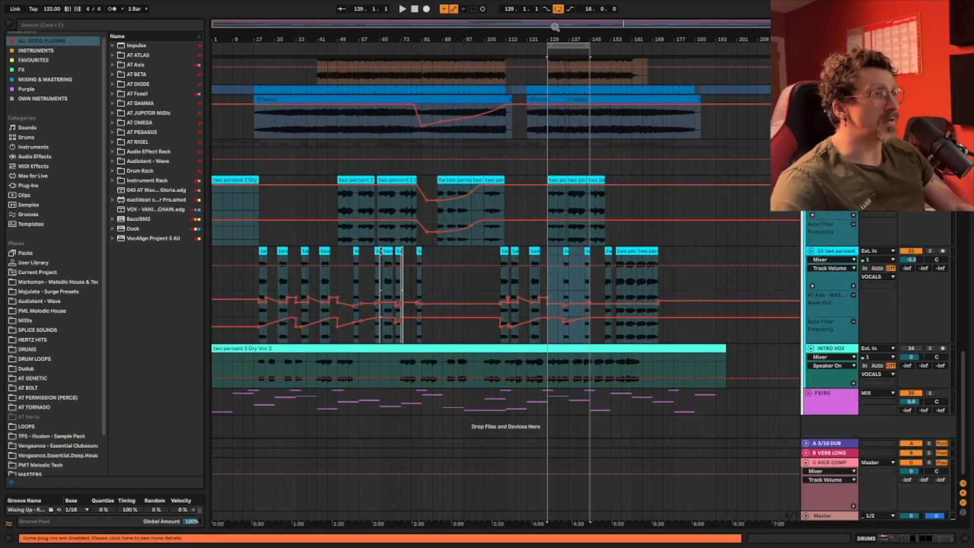
pyautogui.scroll(3, 584, 86)
pyautogui.scroll(-5, 591, 93)
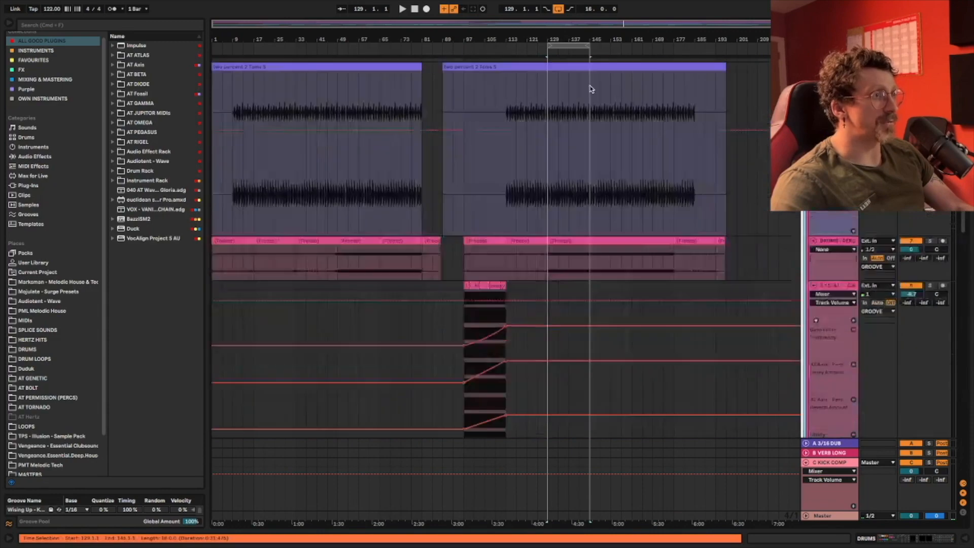
pyautogui.scroll(10, 588, 85)
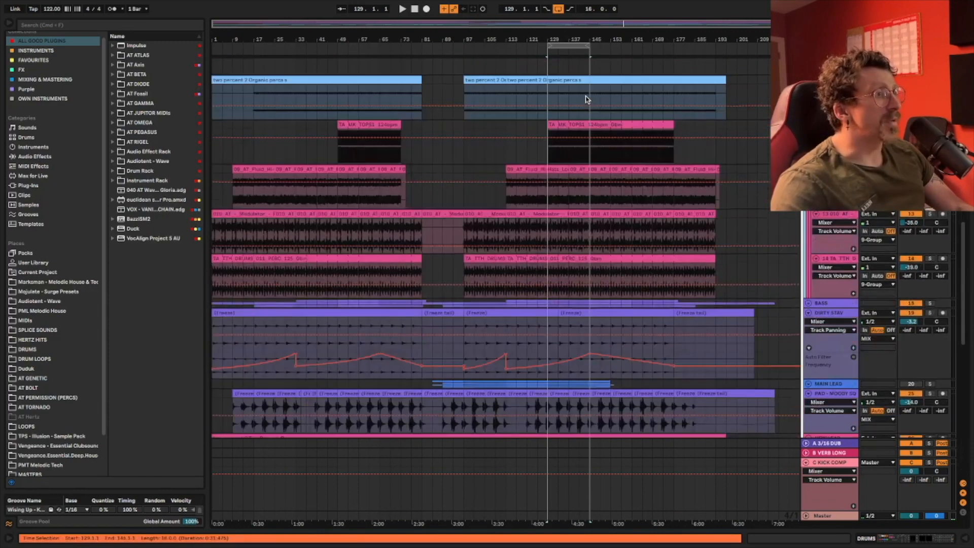
pyautogui.scroll(3, 694, 254)
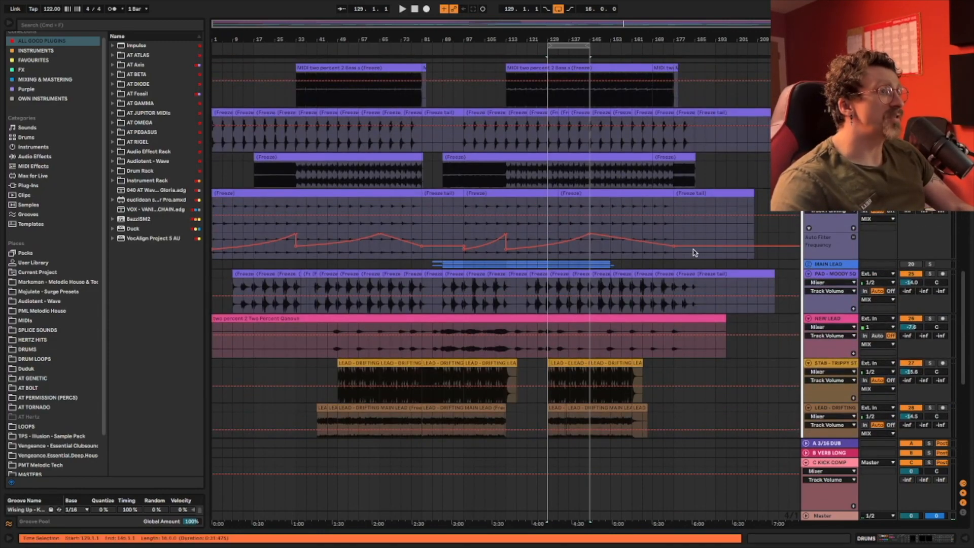
# Step: Solo the NEW LEAD track and play it on its own from bar 47
pyautogui.click(930, 318)
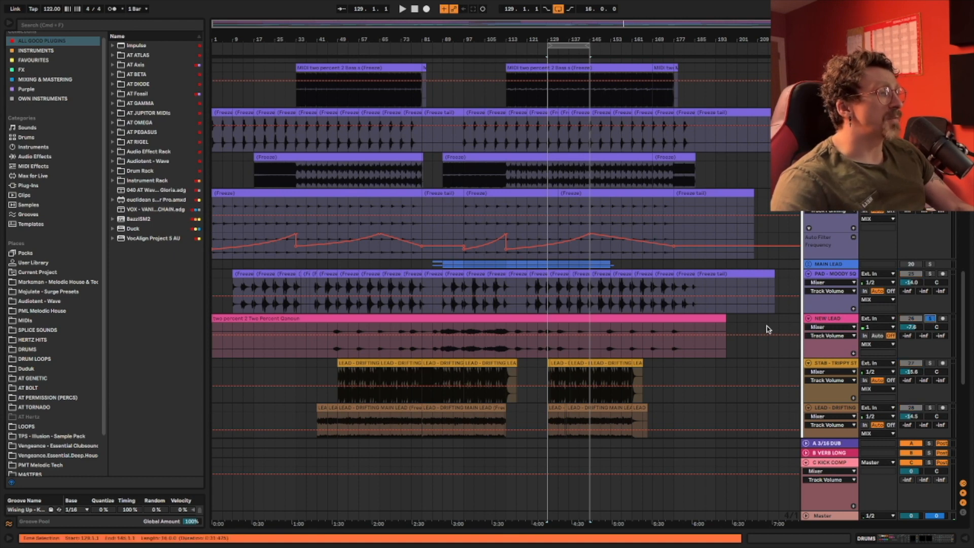
pyautogui.press('+')
pyautogui.hscroll(-5, 350, 355)
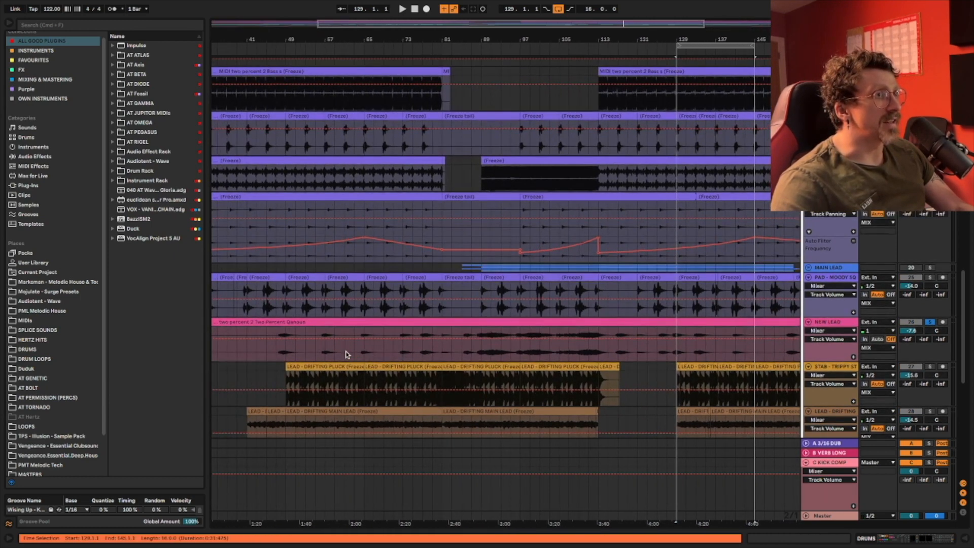
pyautogui.click(364, 354)
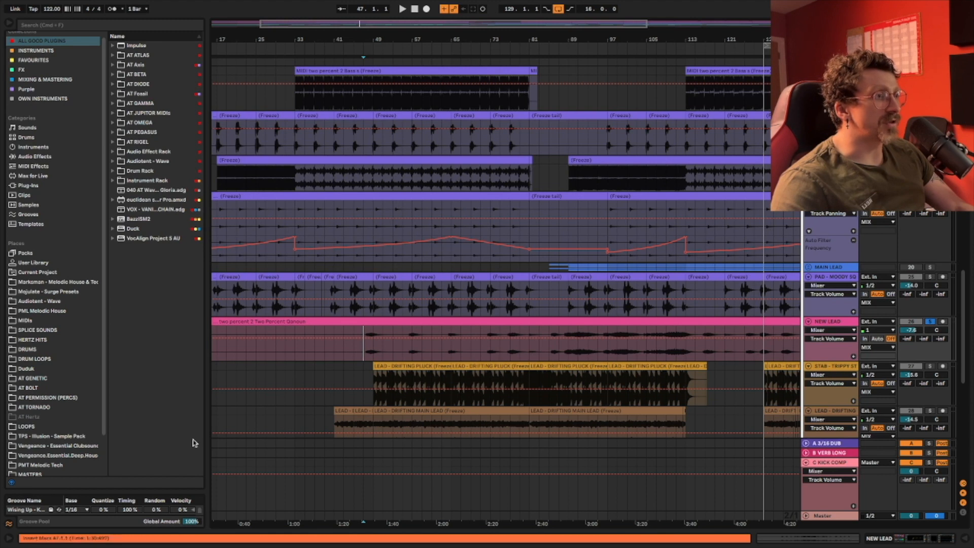
pyautogui.press('space')
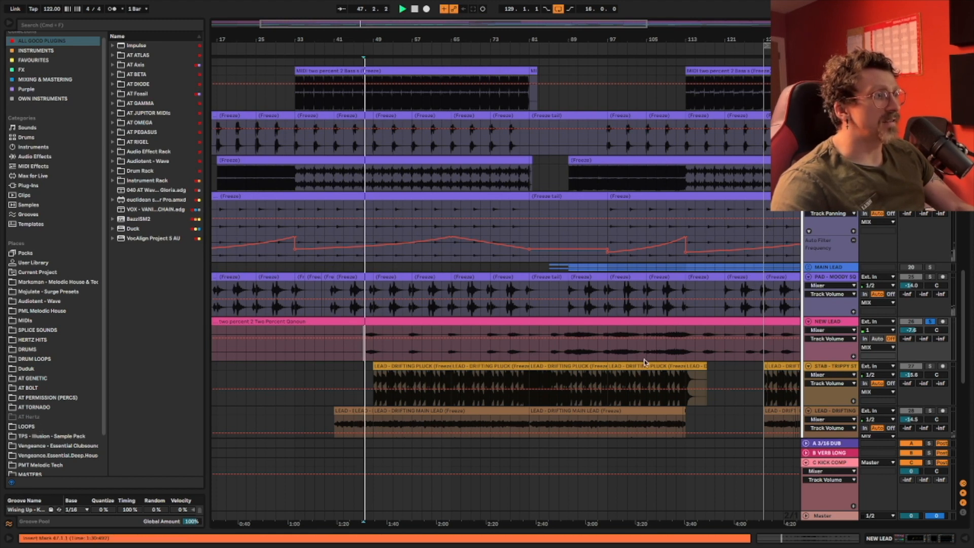
pyautogui.press('space')
# Step: Unsolo the NEW LEAD track and play the full mix from bar 45 while examining the kick, toms and percussion lanes
pyautogui.click(930, 323)
pyautogui.click(351, 353)
pyautogui.press('space')
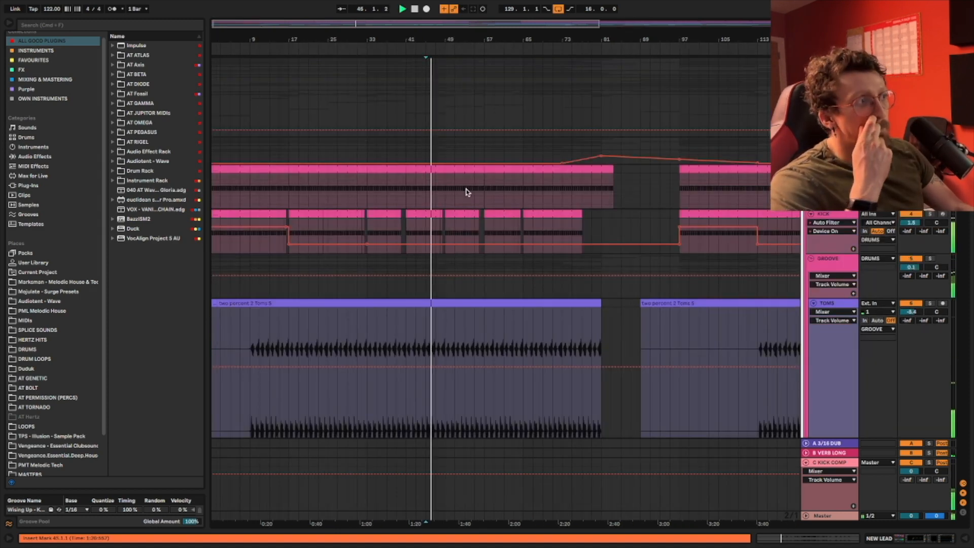
pyautogui.scroll(-10, 464, 193)
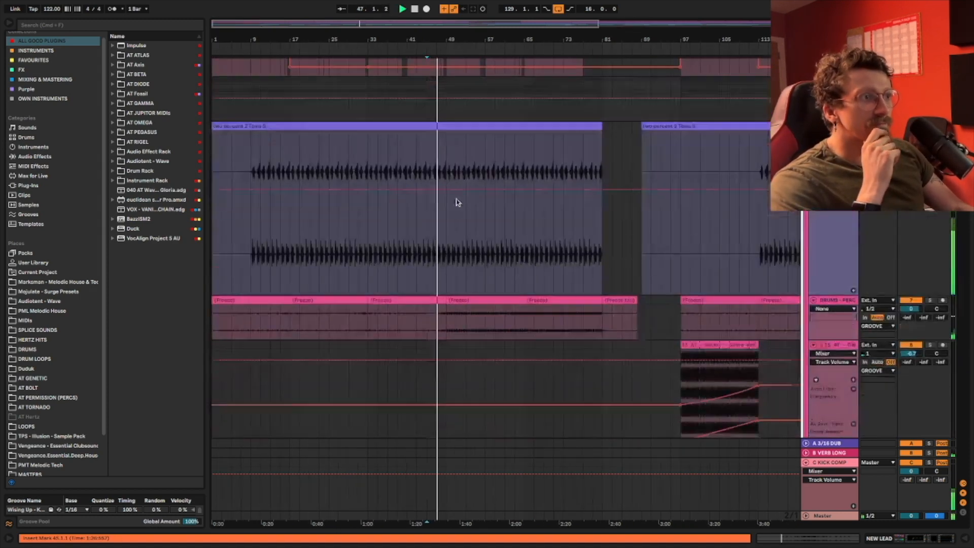
pyautogui.scroll(-10, 452, 201)
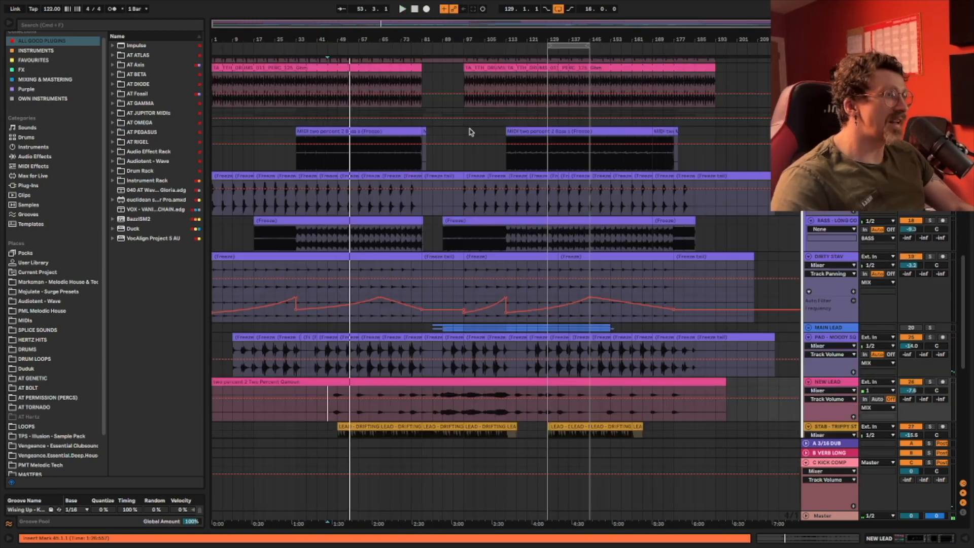
# Step: Select the loop range from bar 129 to bar 145 and survey the lead and vocal lanes there
pyautogui.scroll(15, 472, 132)
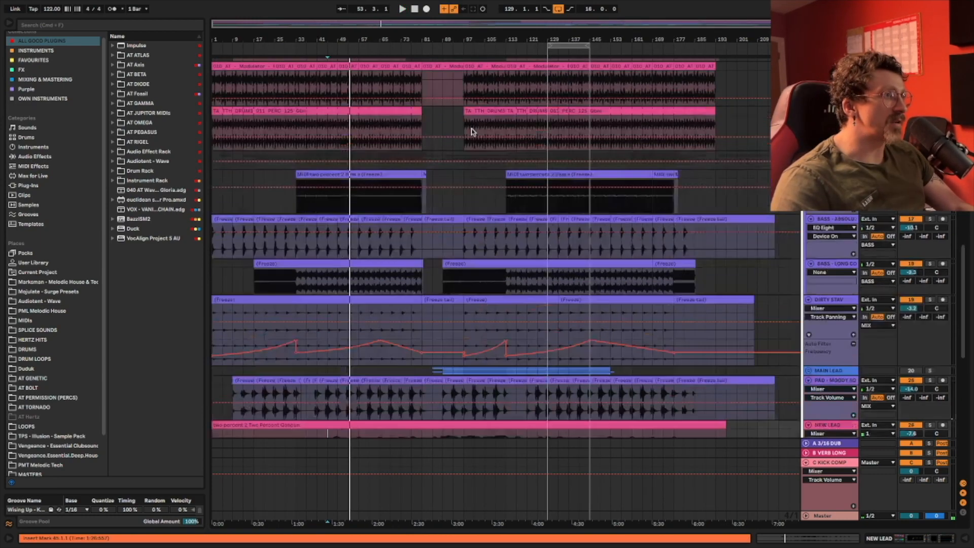
pyautogui.click(558, 45)
pyautogui.scroll(-10, 561, 80)
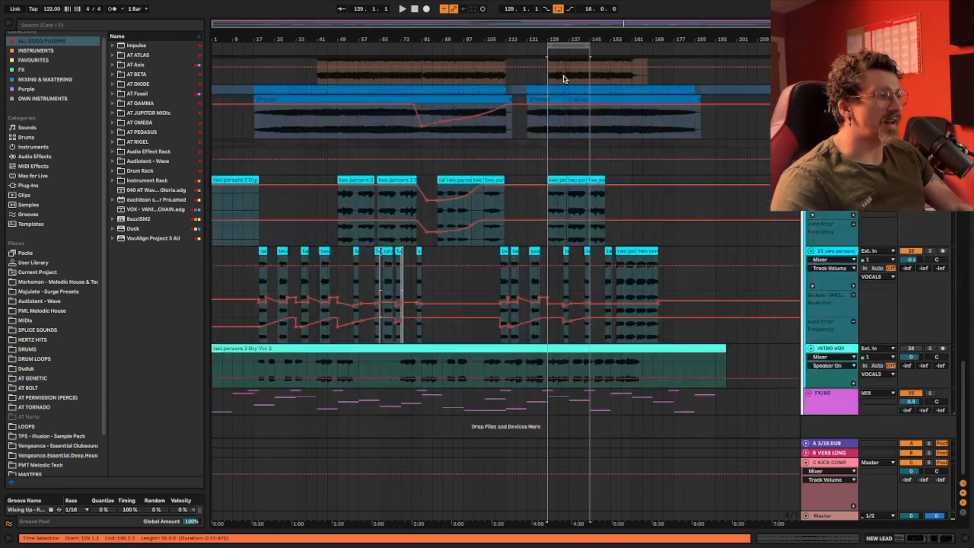